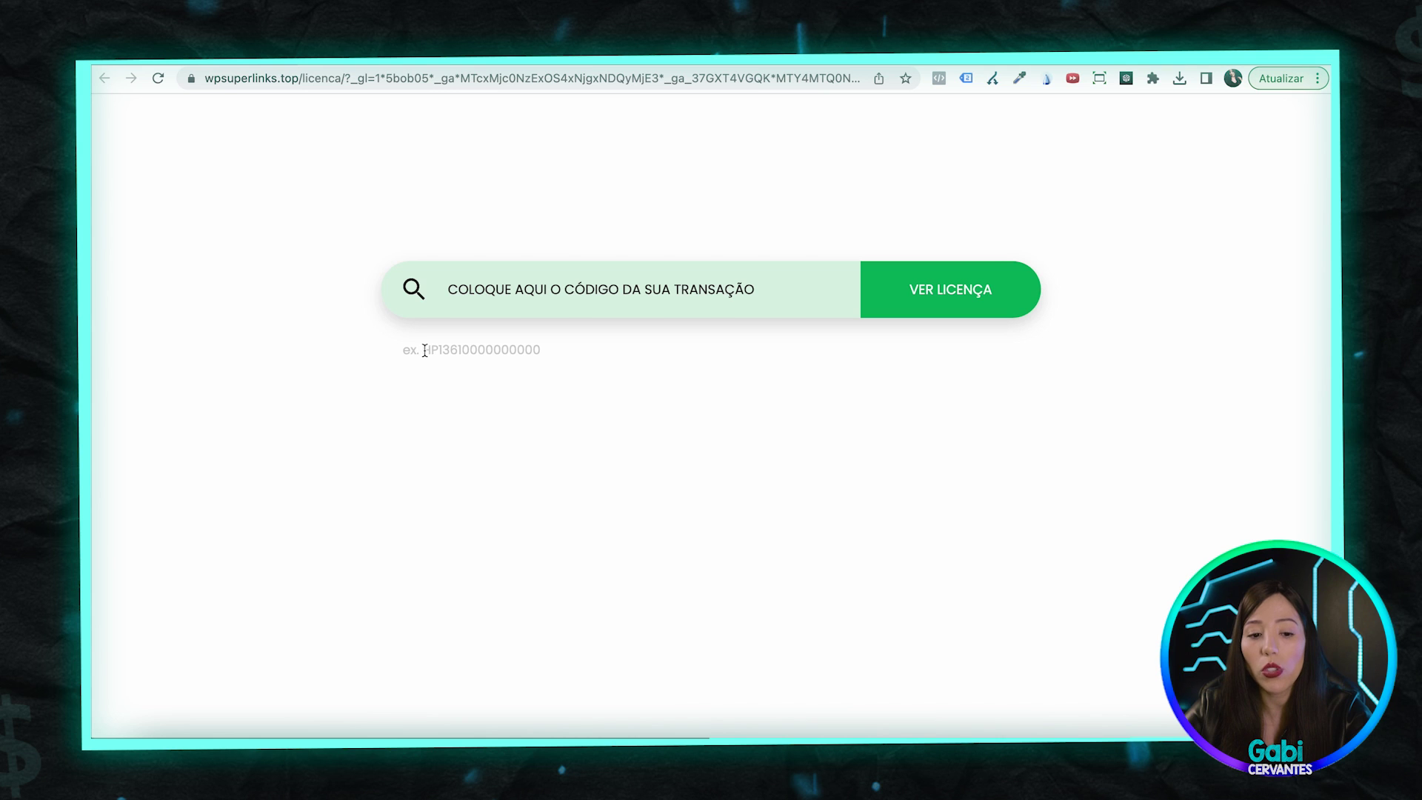
# Step: Check the expected transaction code format for the licence lookup and locate the HP transaction code in the Hotmart purchase details
pyautogui.moveTo(435, 350); pyautogui.dragTo(539, 350)
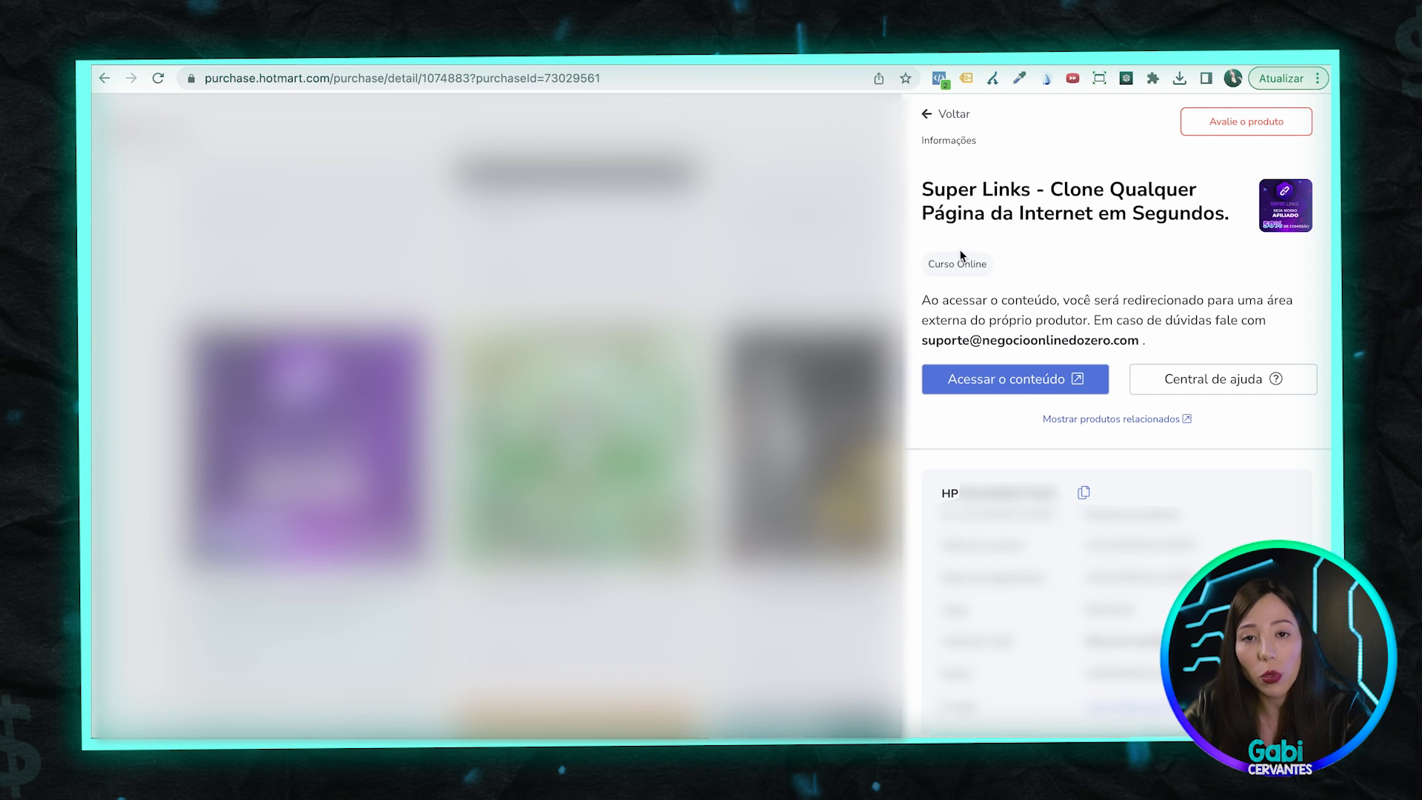
pyautogui.moveTo(943, 490); pyautogui.dragTo(1059, 493)
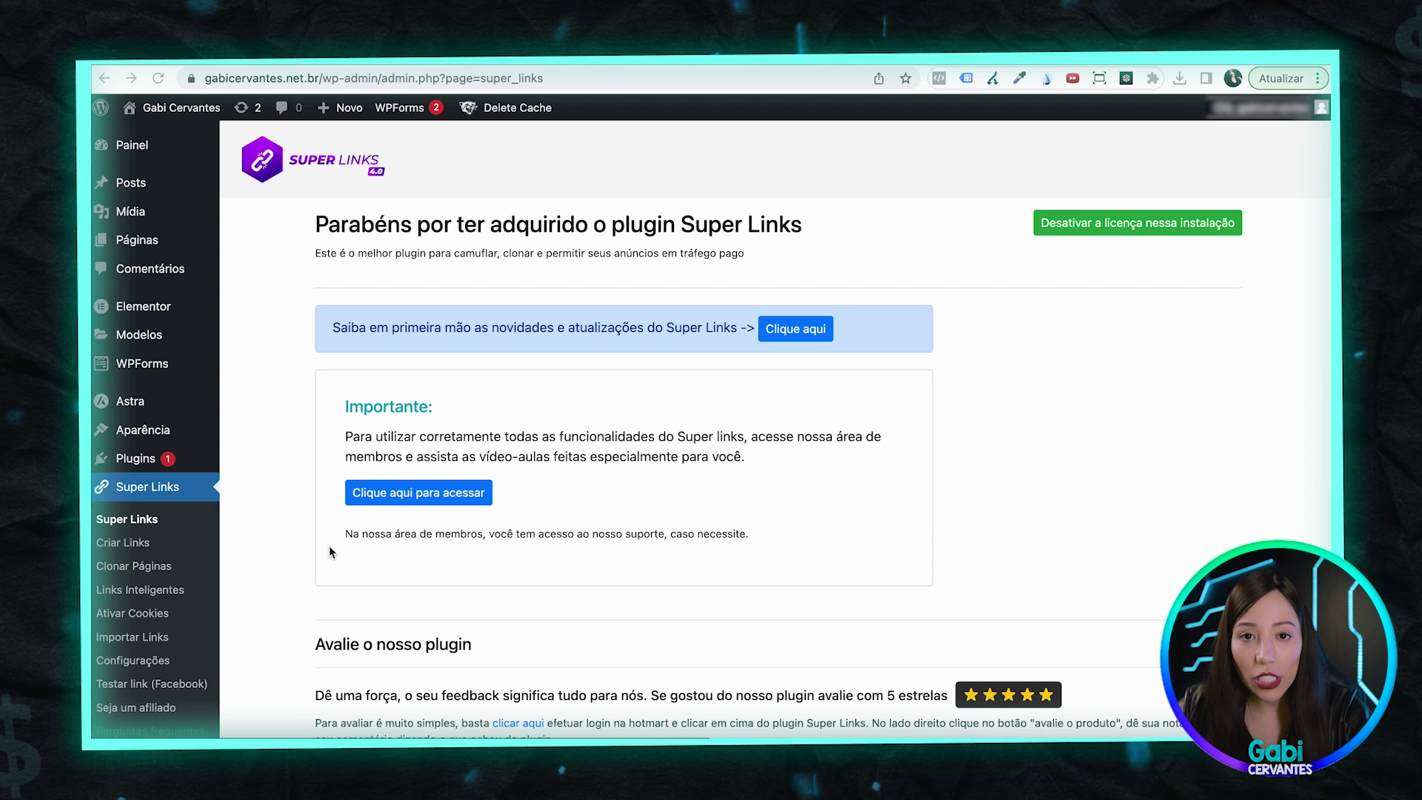
# Step: Start a new link in the Super Links plugin in WordPress and name it "Mapa das Vendas Rápidas"
pyautogui.click(147, 545)
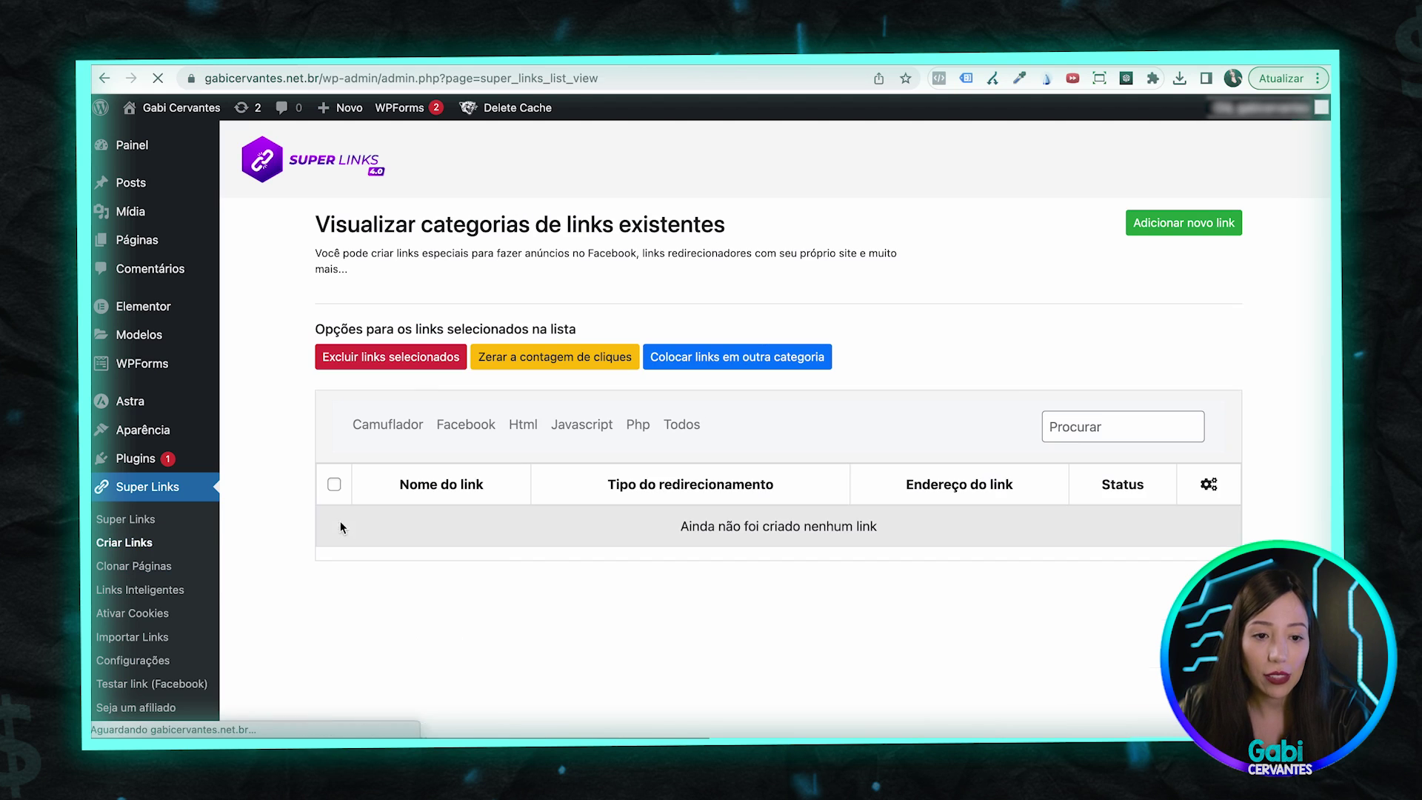
pyautogui.click(1165, 234)
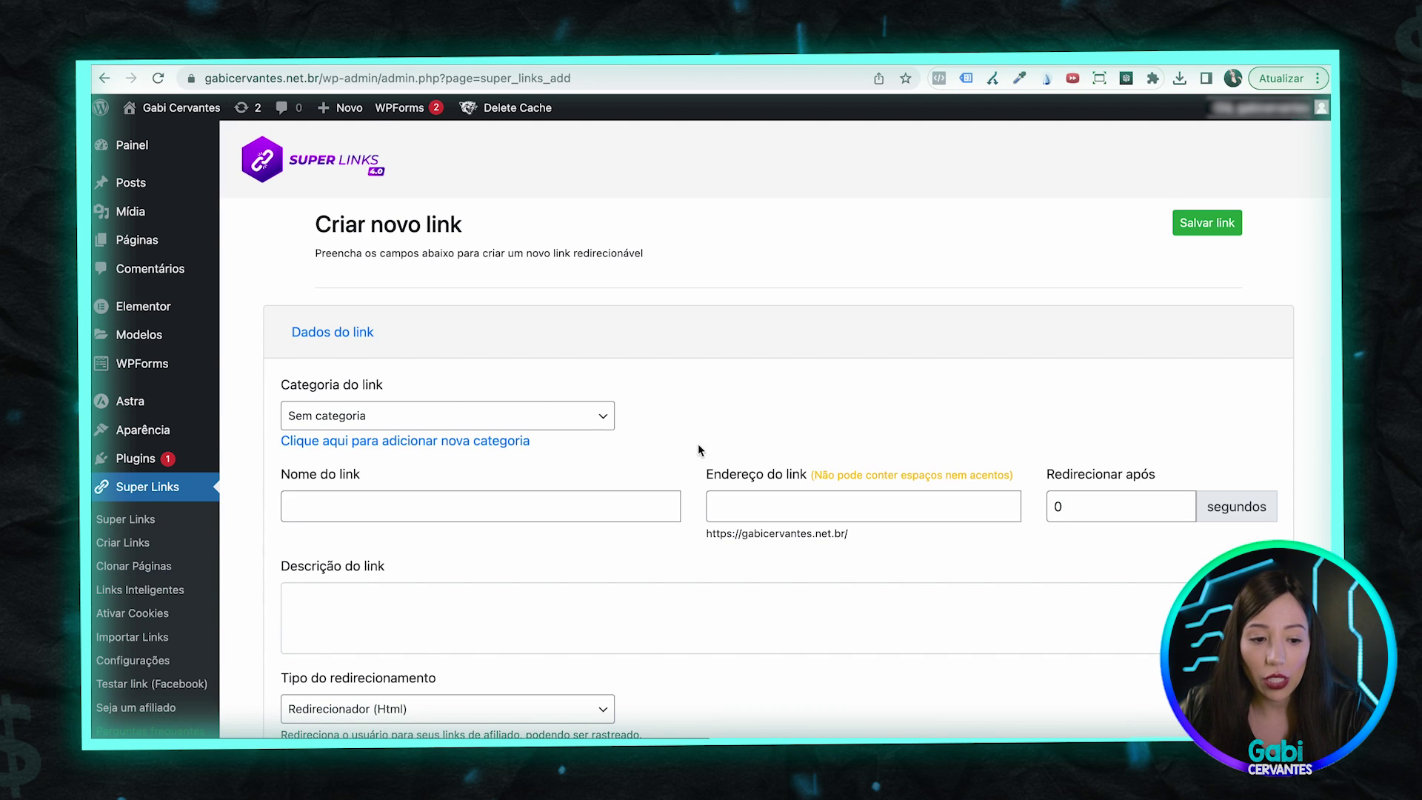
pyautogui.scroll(-1, 698, 443)
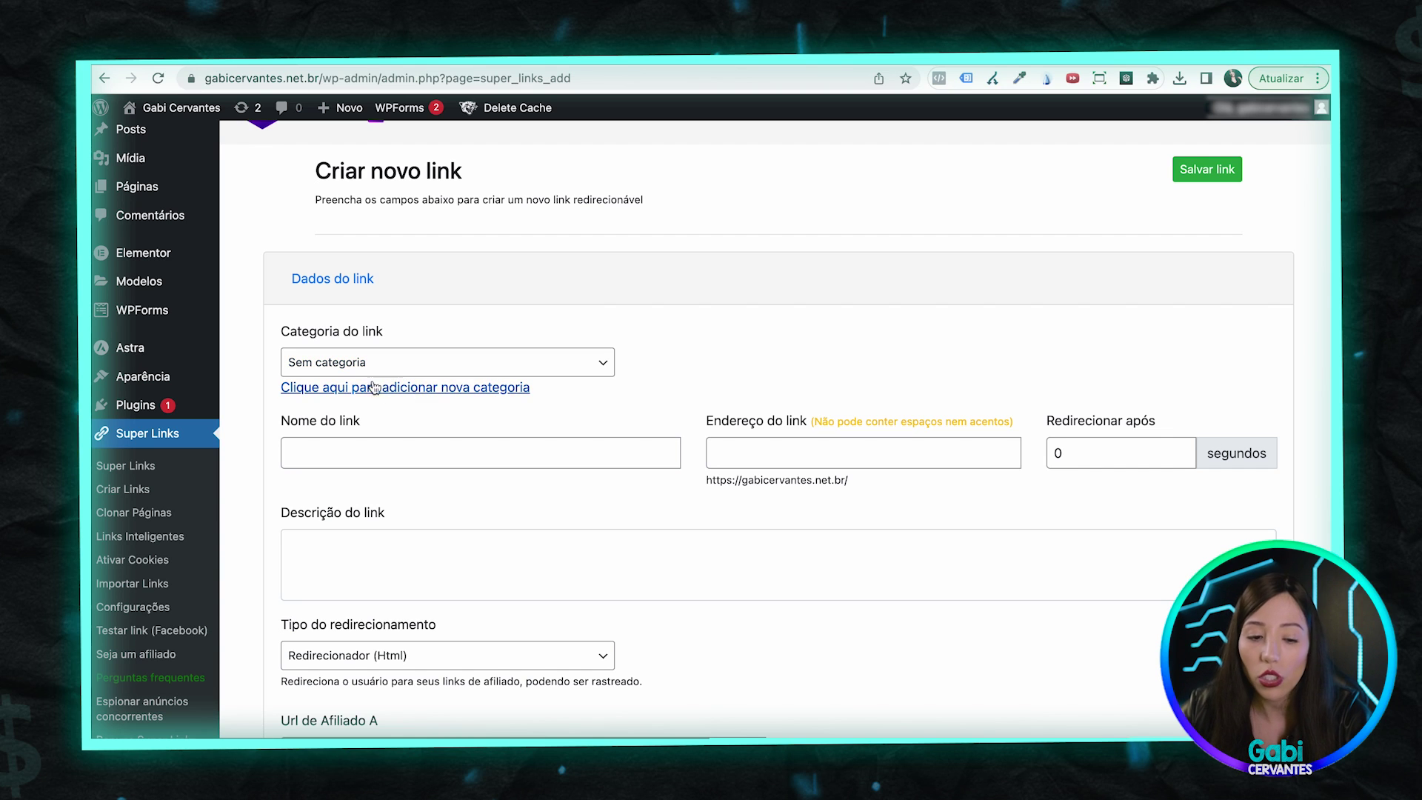
pyautogui.click(359, 460)
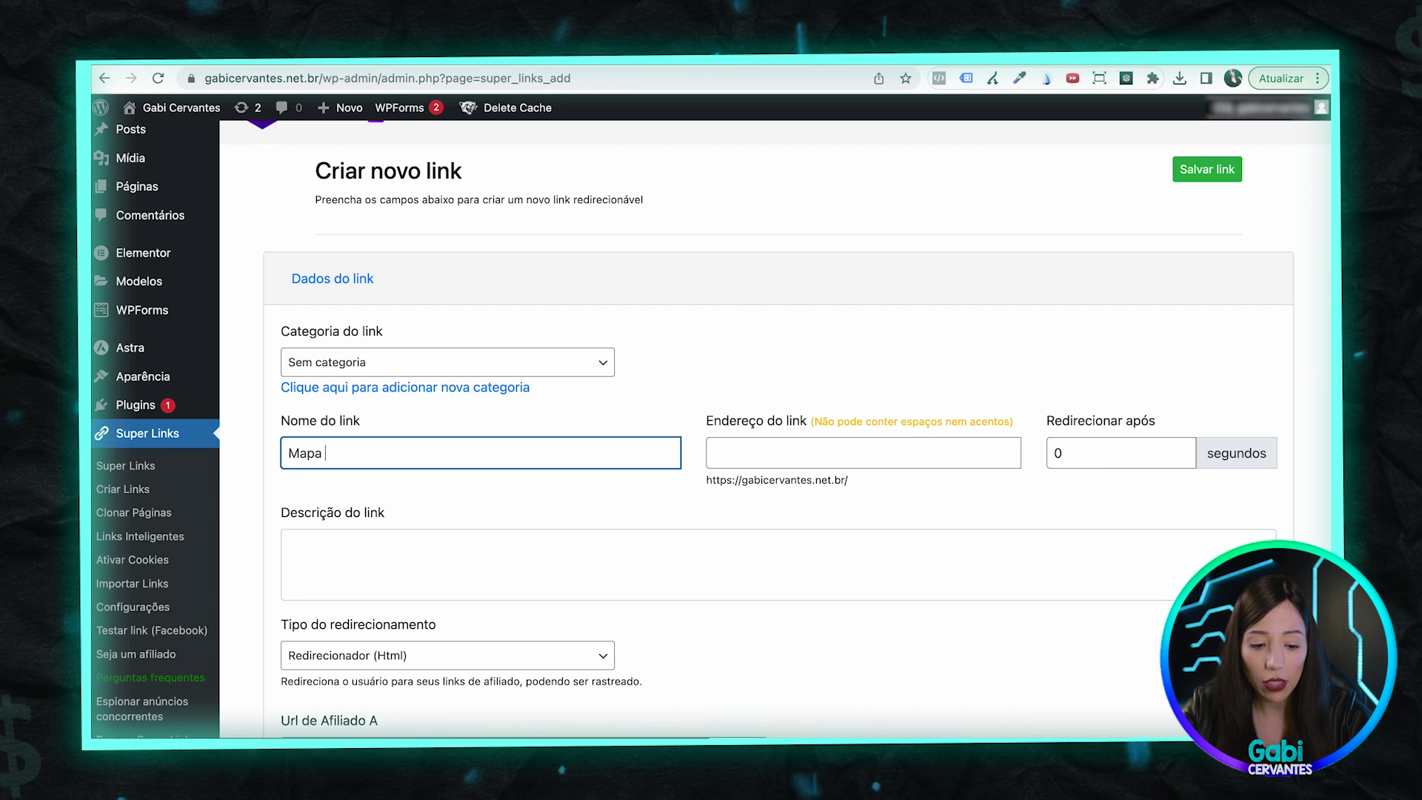
pyautogui.write('s Vendas Rápidas')
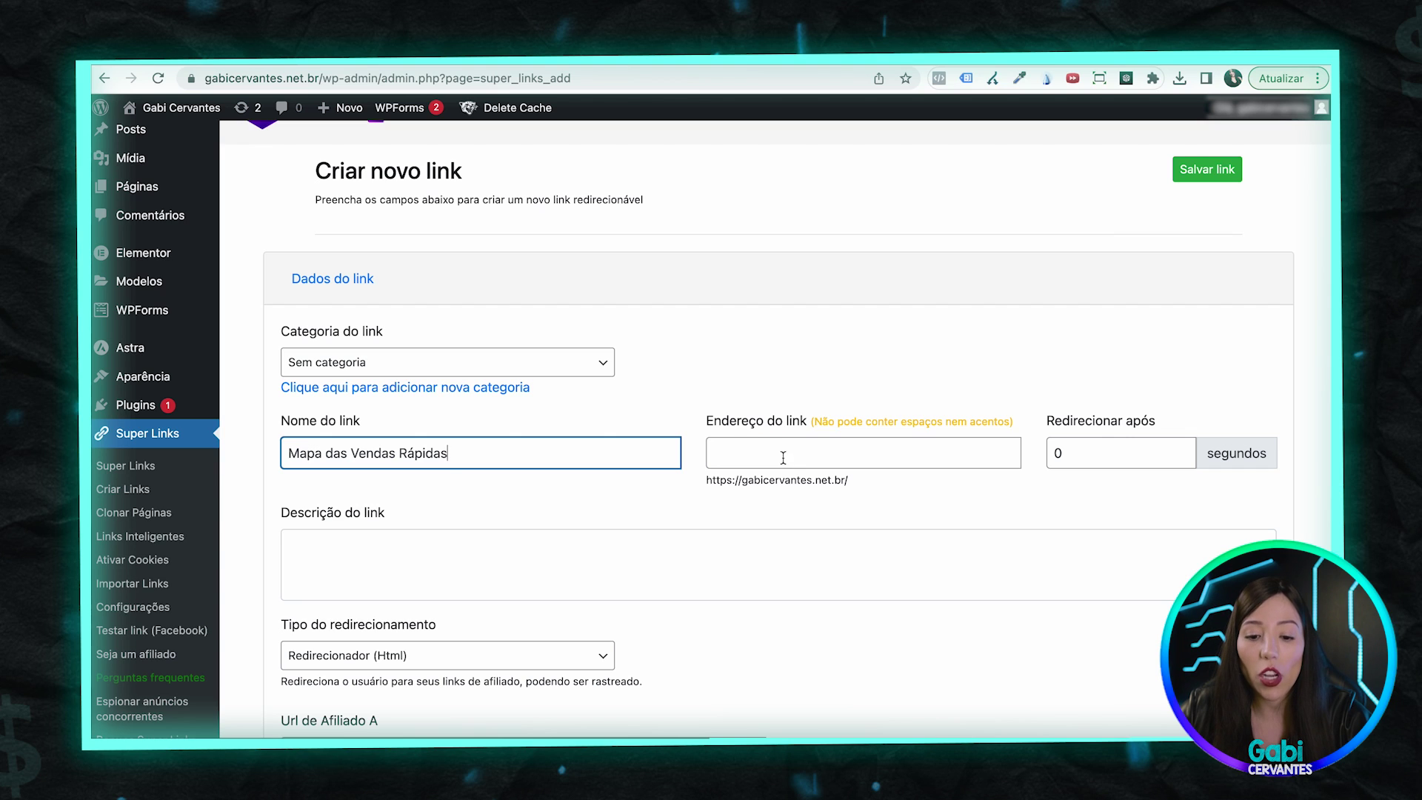
# Step: Set the link's address to "mapa-das-vendas-rapidas" under the site's own domain
pyautogui.moveTo(745, 482); pyautogui.dragTo(844, 477)
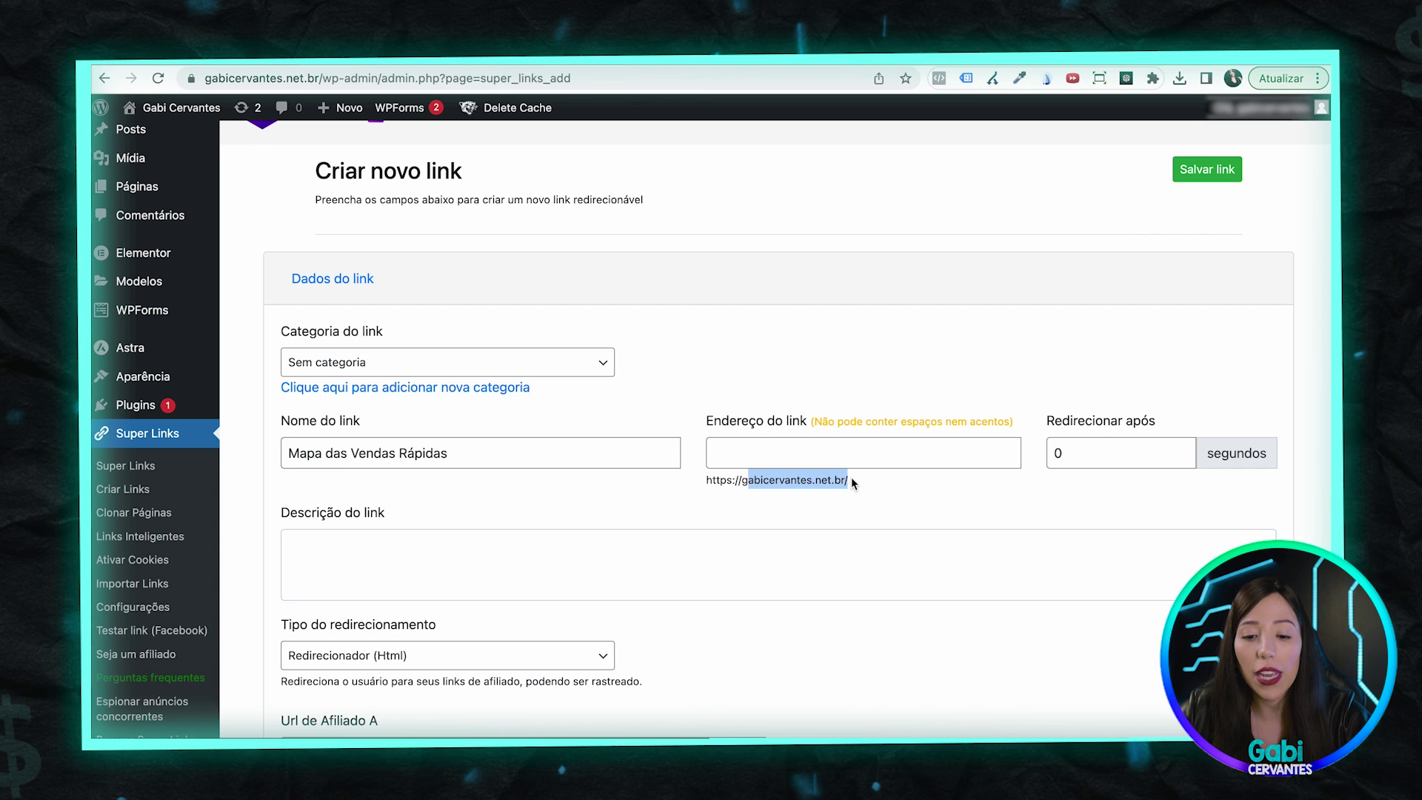
pyautogui.click(850, 482)
pyautogui.moveTo(711, 481); pyautogui.dragTo(849, 481)
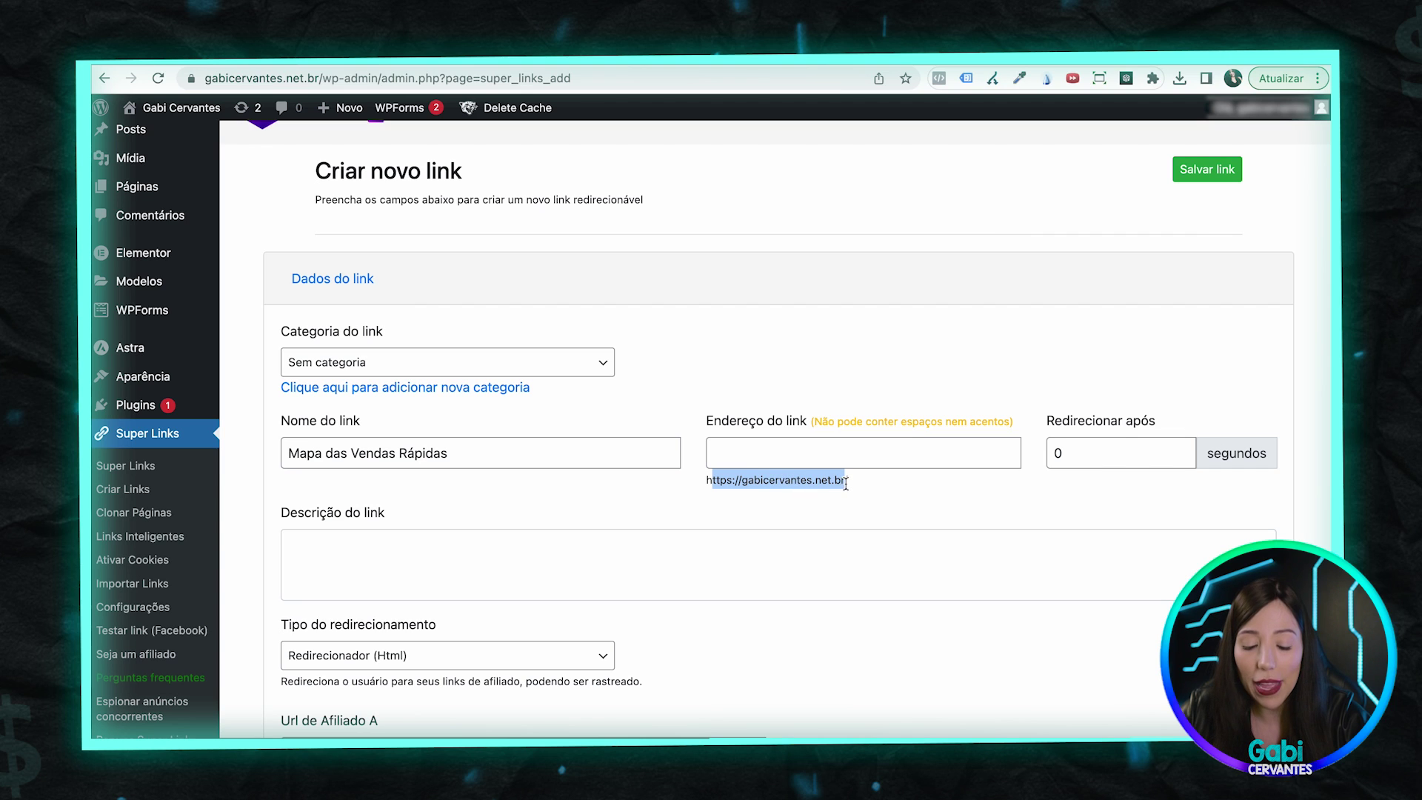
pyautogui.click(806, 448)
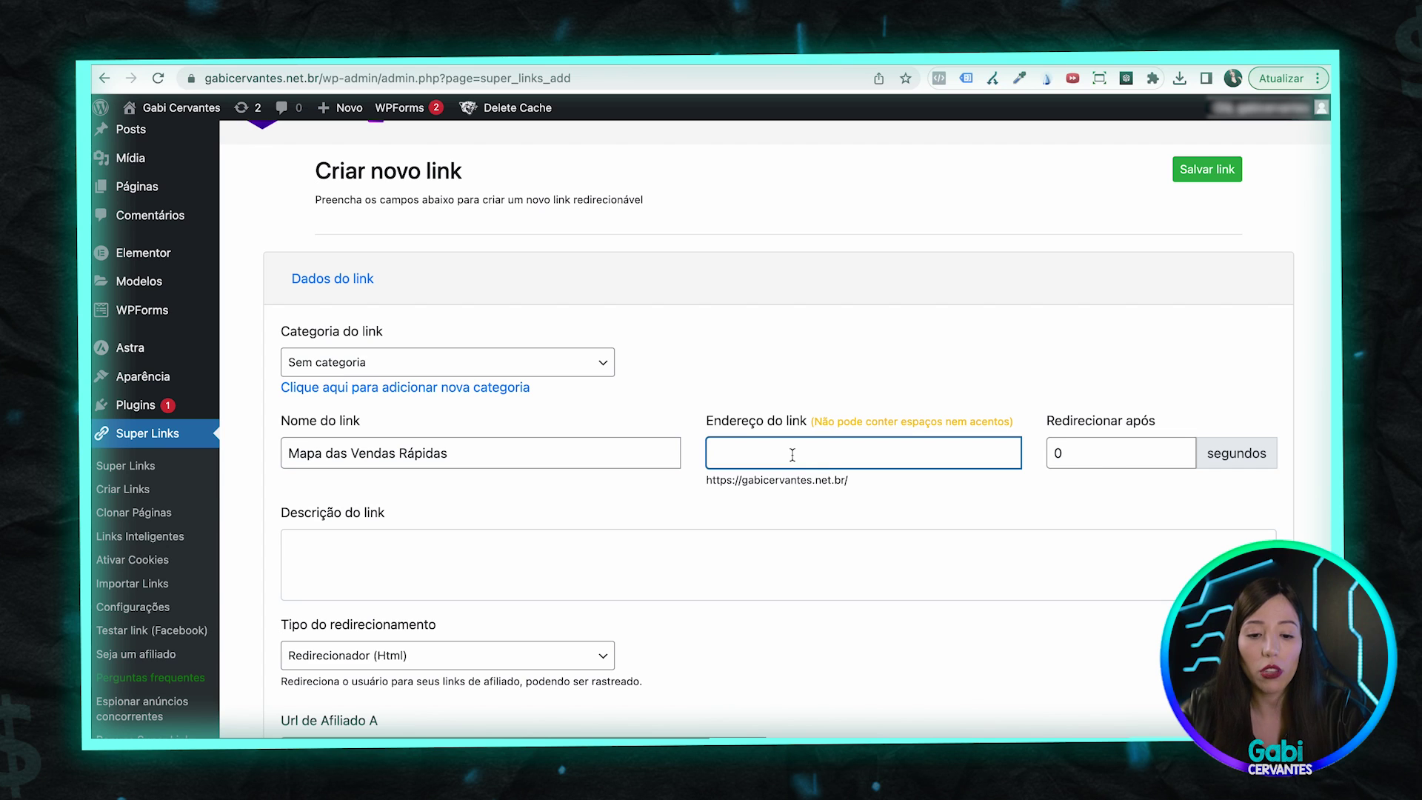
pyautogui.write('mapa-das-vendas-rapidas')
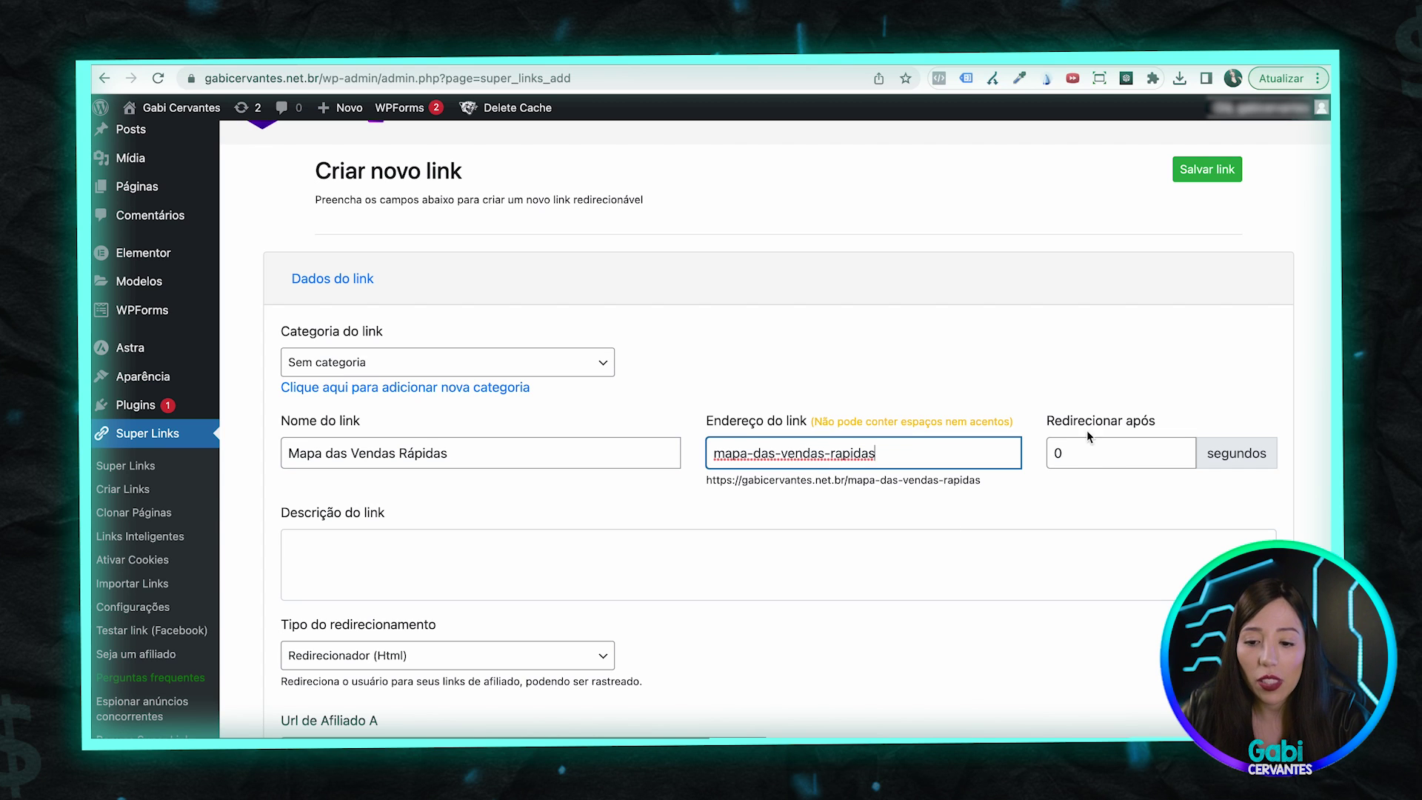
# Step: Set the link's redirection type to Camuflador
pyautogui.scroll(-3, 940, 509)
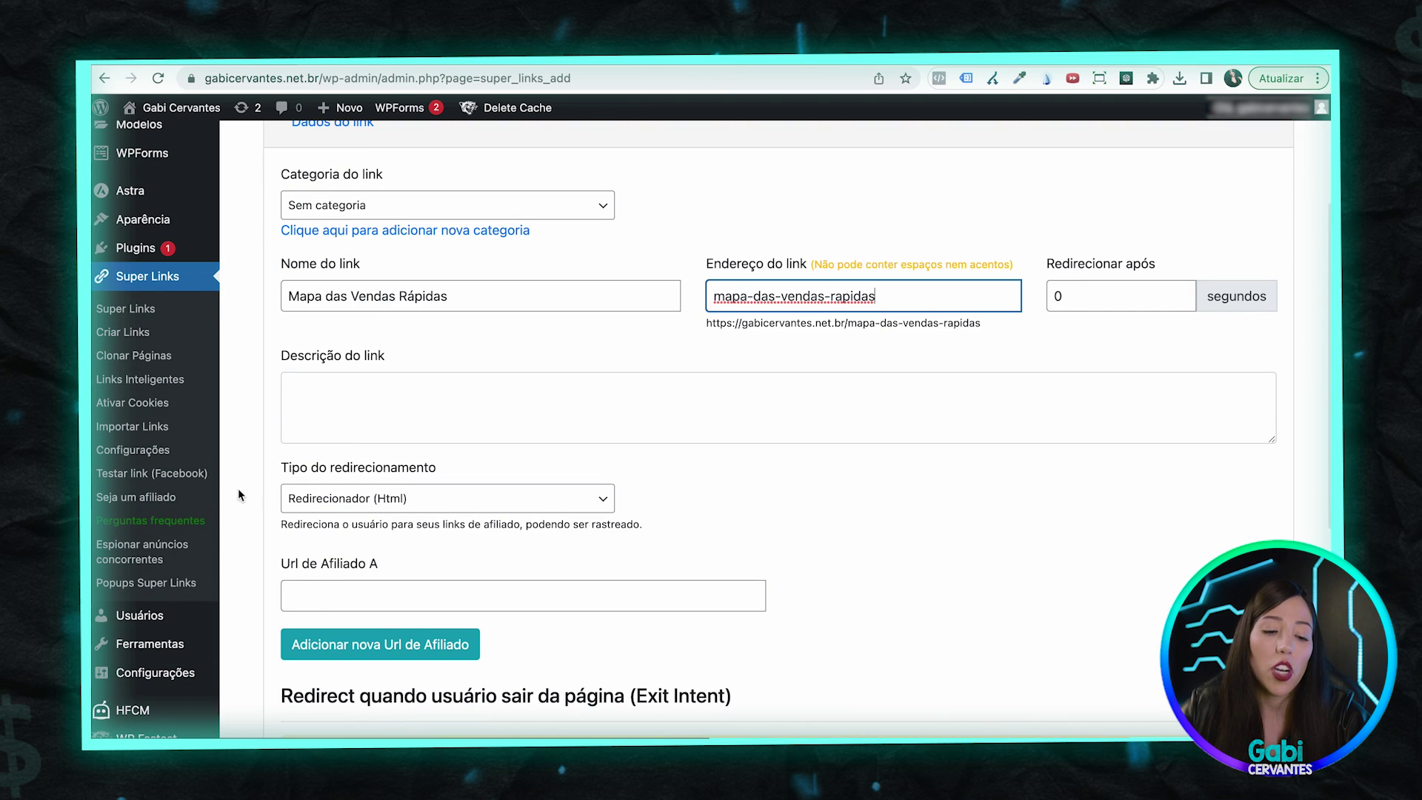
pyautogui.click(385, 498)
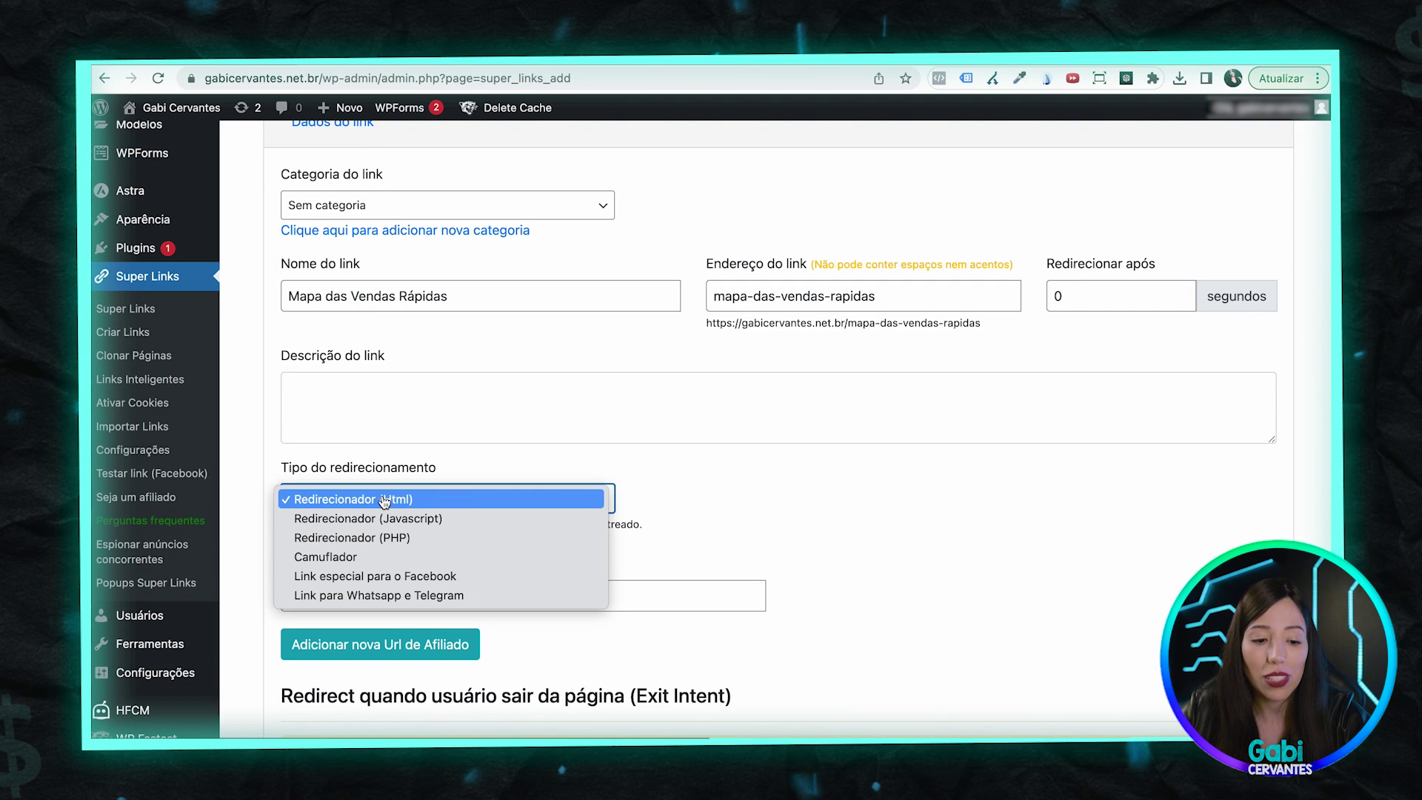
pyautogui.click(353, 562)
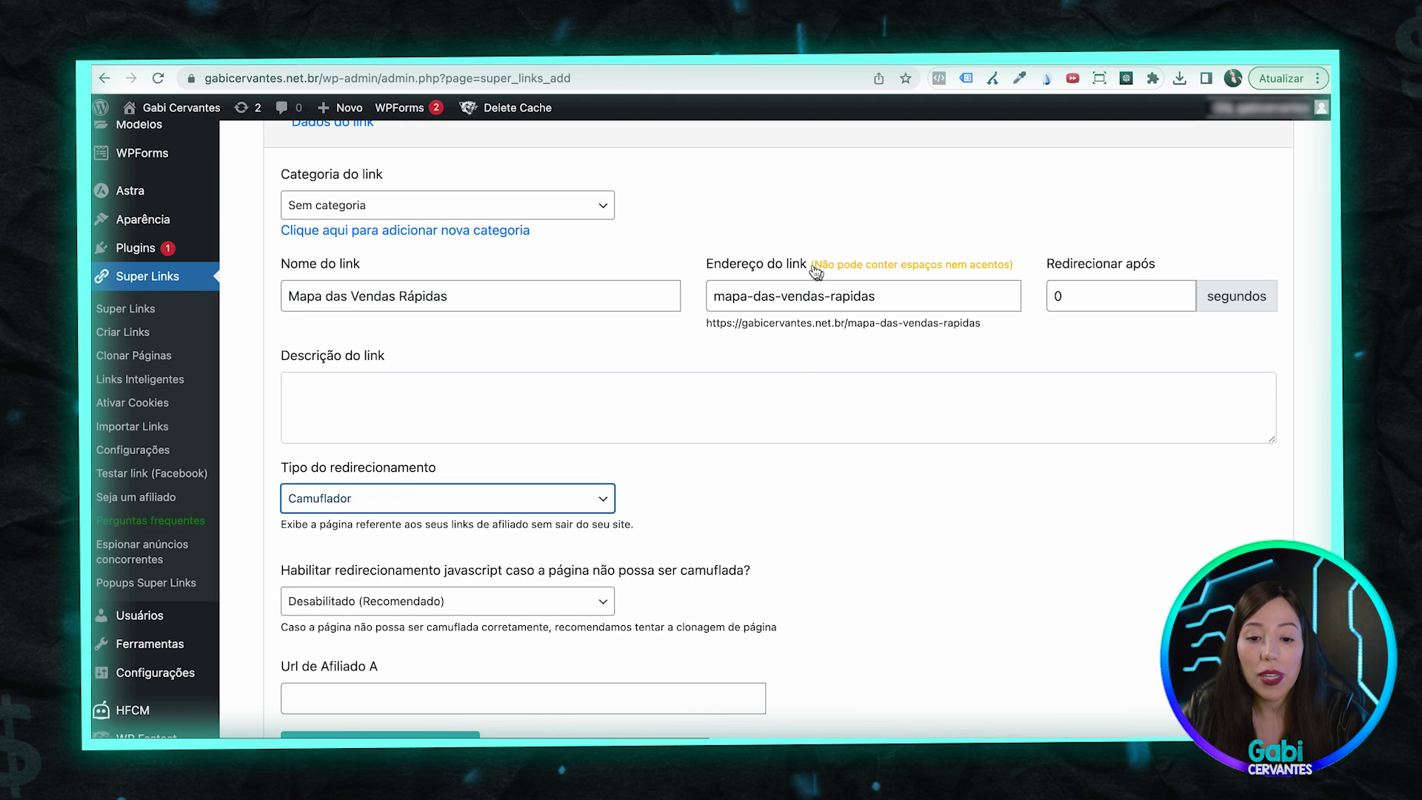
pyautogui.moveTo(732, 327); pyautogui.dragTo(819, 328)
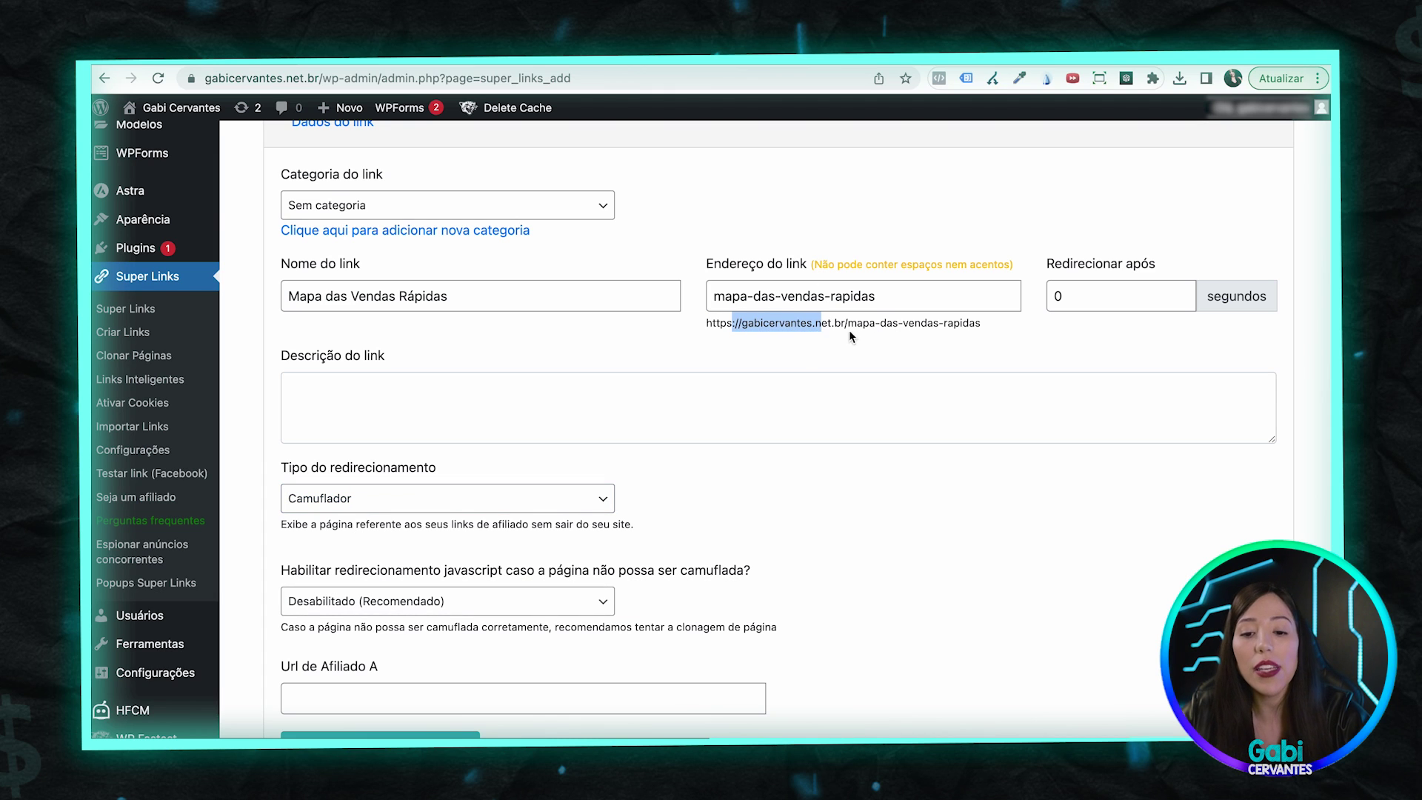
pyautogui.click(474, 505)
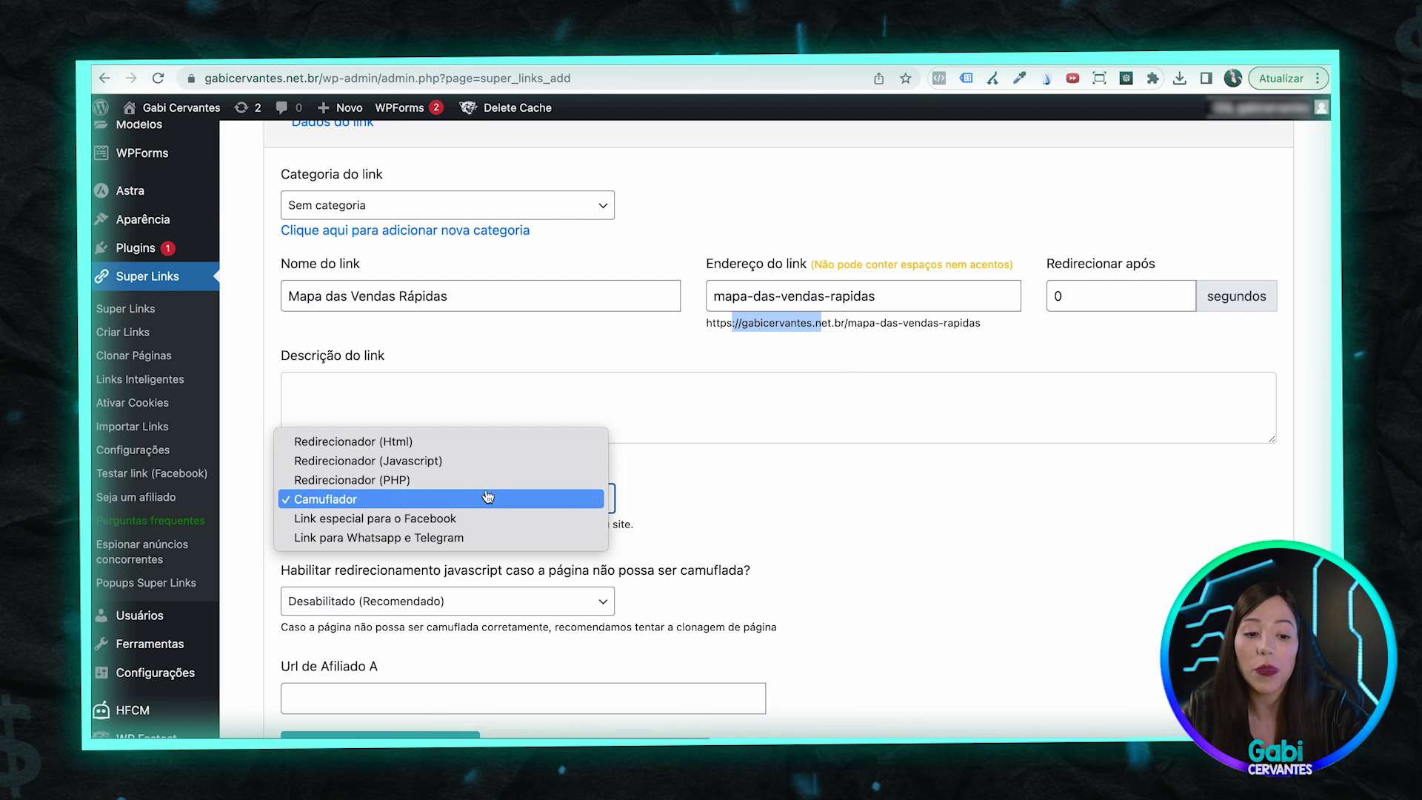
pyautogui.click(377, 506)
# Step: Copy the Página de Vendas affiliate link from Hotmart and enter it as Url de Afiliado A of the new link
pyautogui.scroll(-3, 356, 534)
pyautogui.click(303, 568)
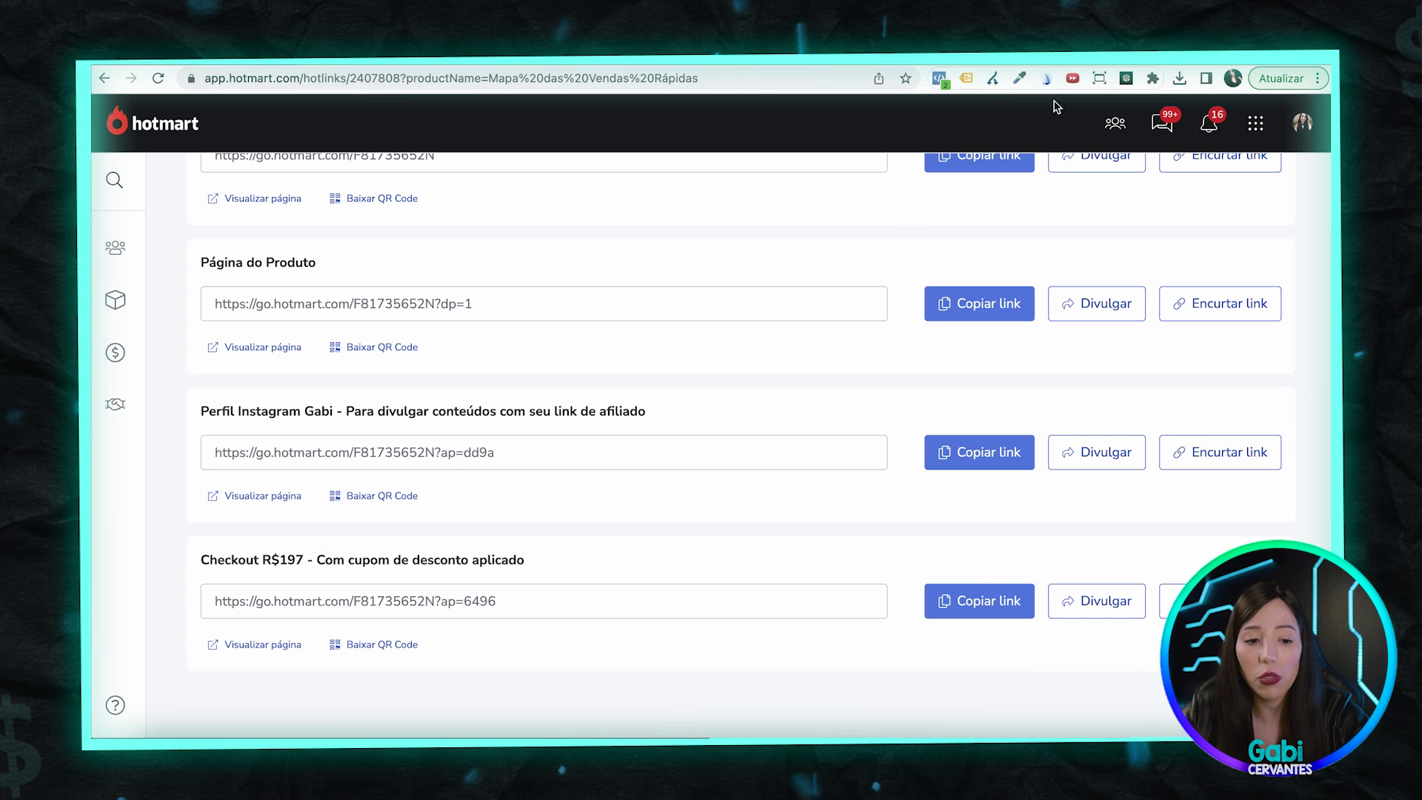
pyautogui.scroll(10, 659, 434)
pyautogui.scroll(-2, 659, 433)
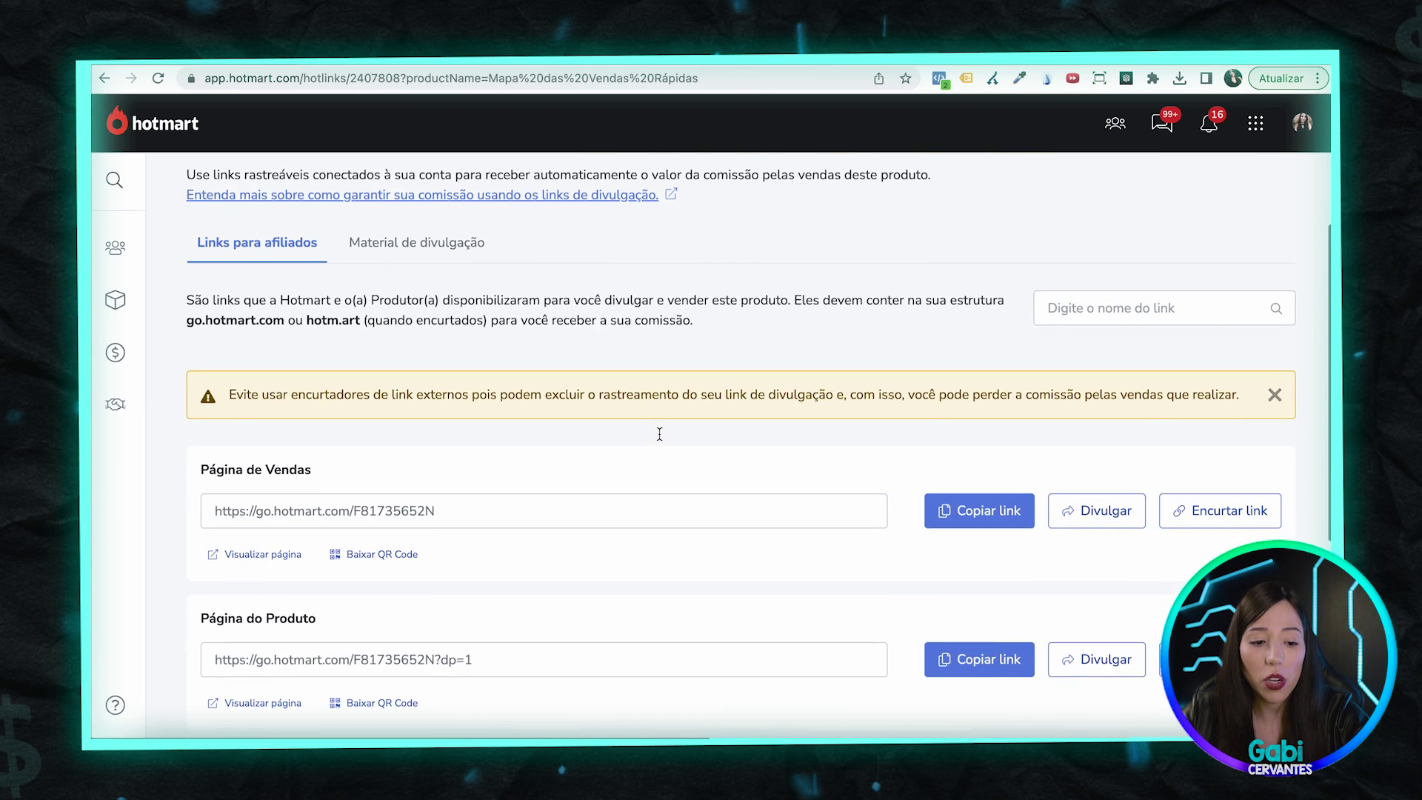
pyautogui.click(999, 495)
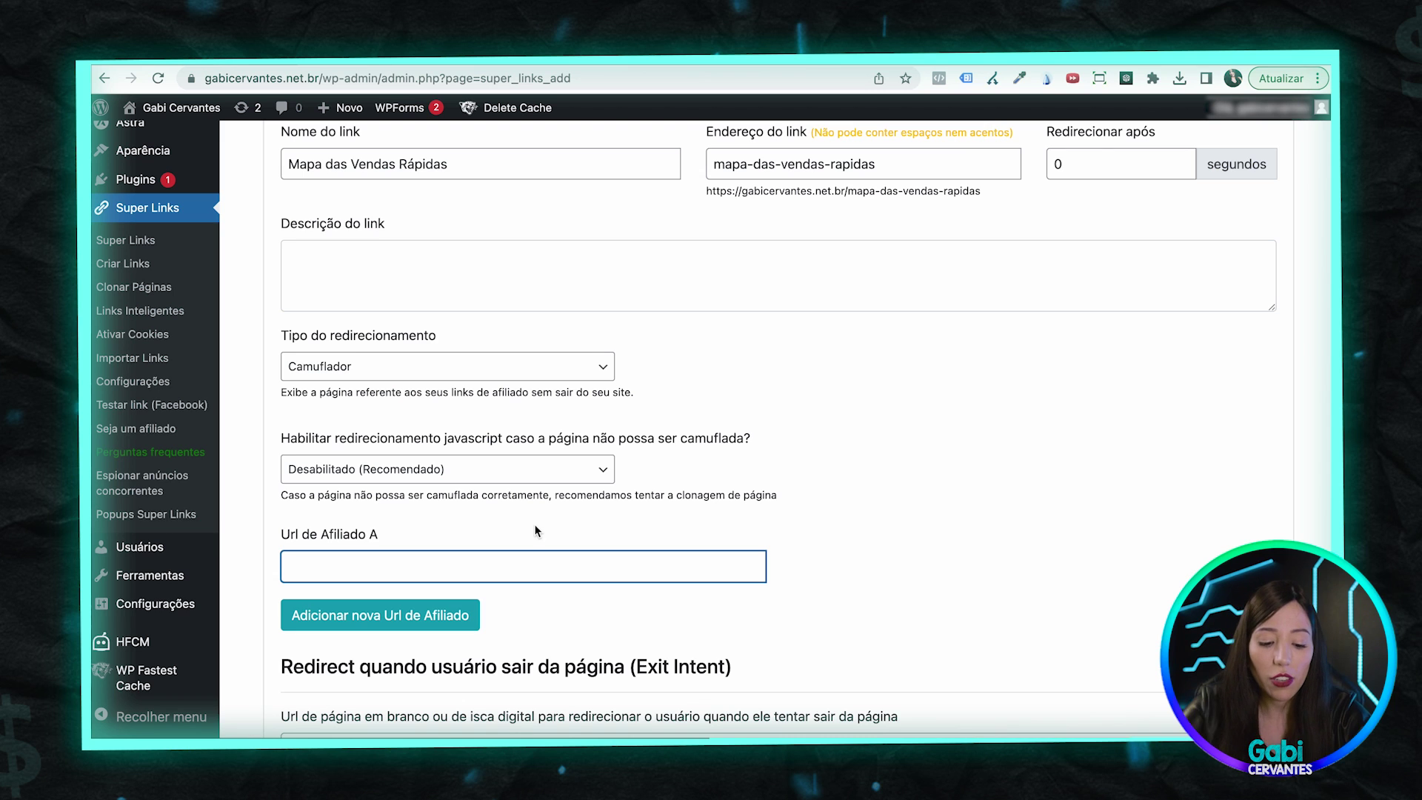
pyautogui.write('https://go.hotmart.com/F81735652N')
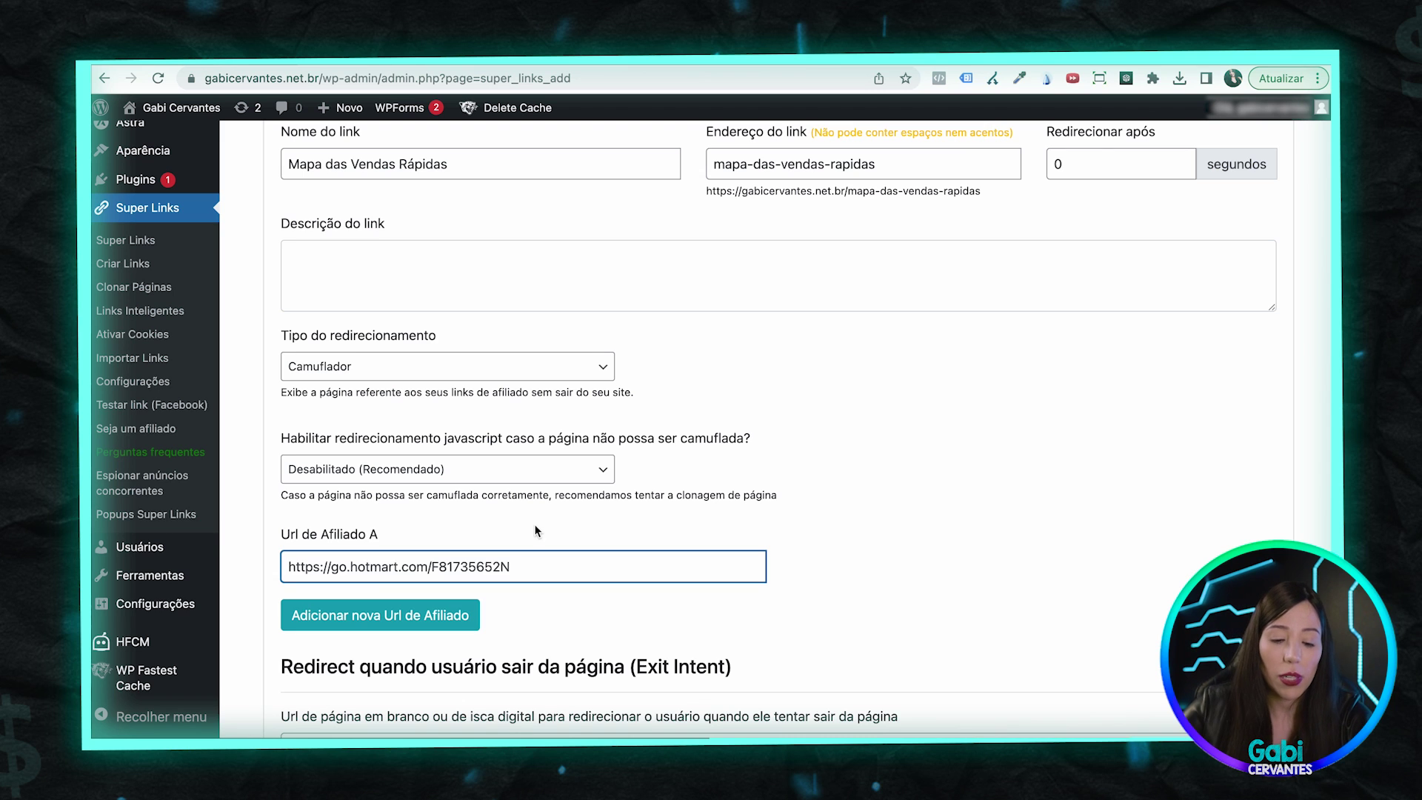
# Step: Save the camouflaged link and open its /mapa-das-vendas-rapidas address from the list of links
pyautogui.scroll(-5, 557, 594)
pyautogui.click(312, 670)
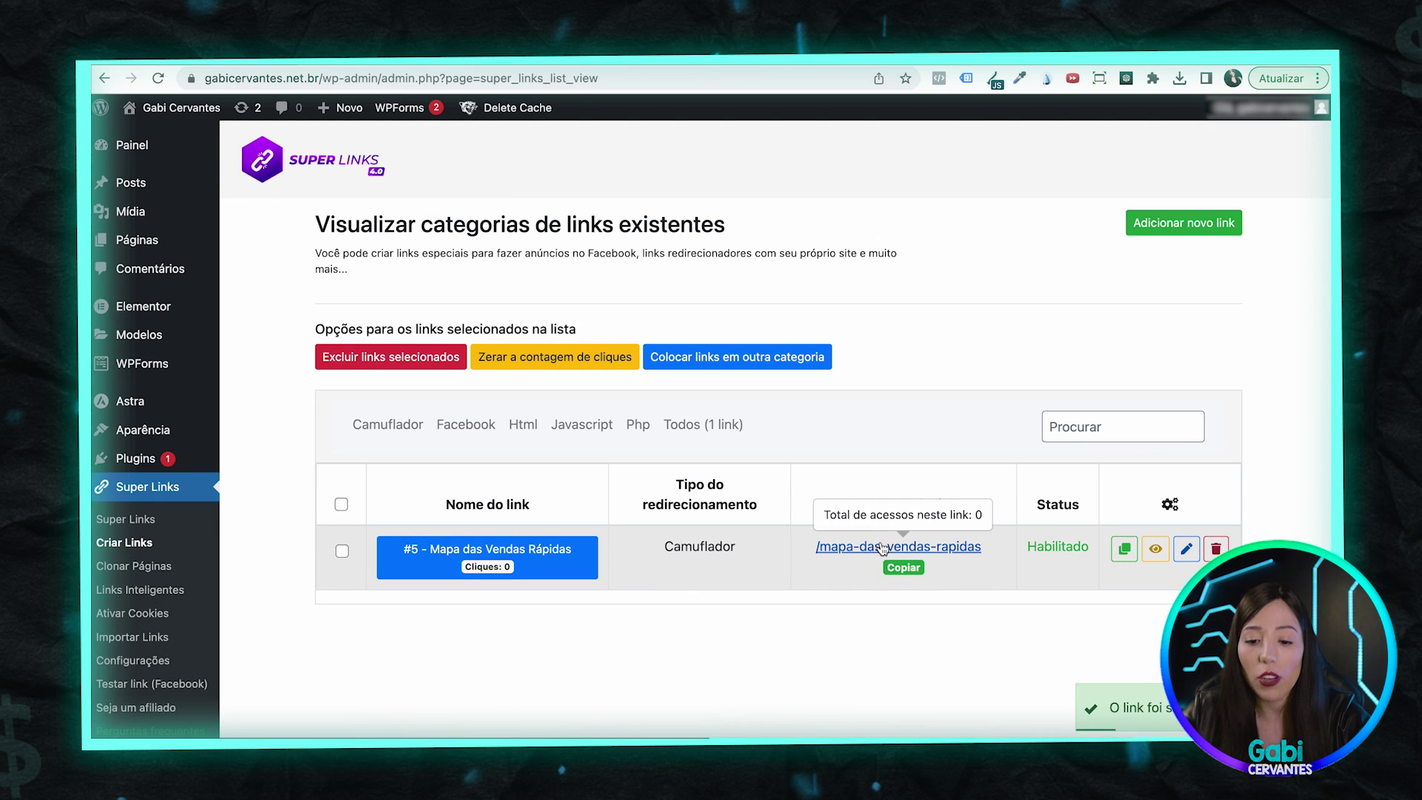
pyautogui.click(883, 548)
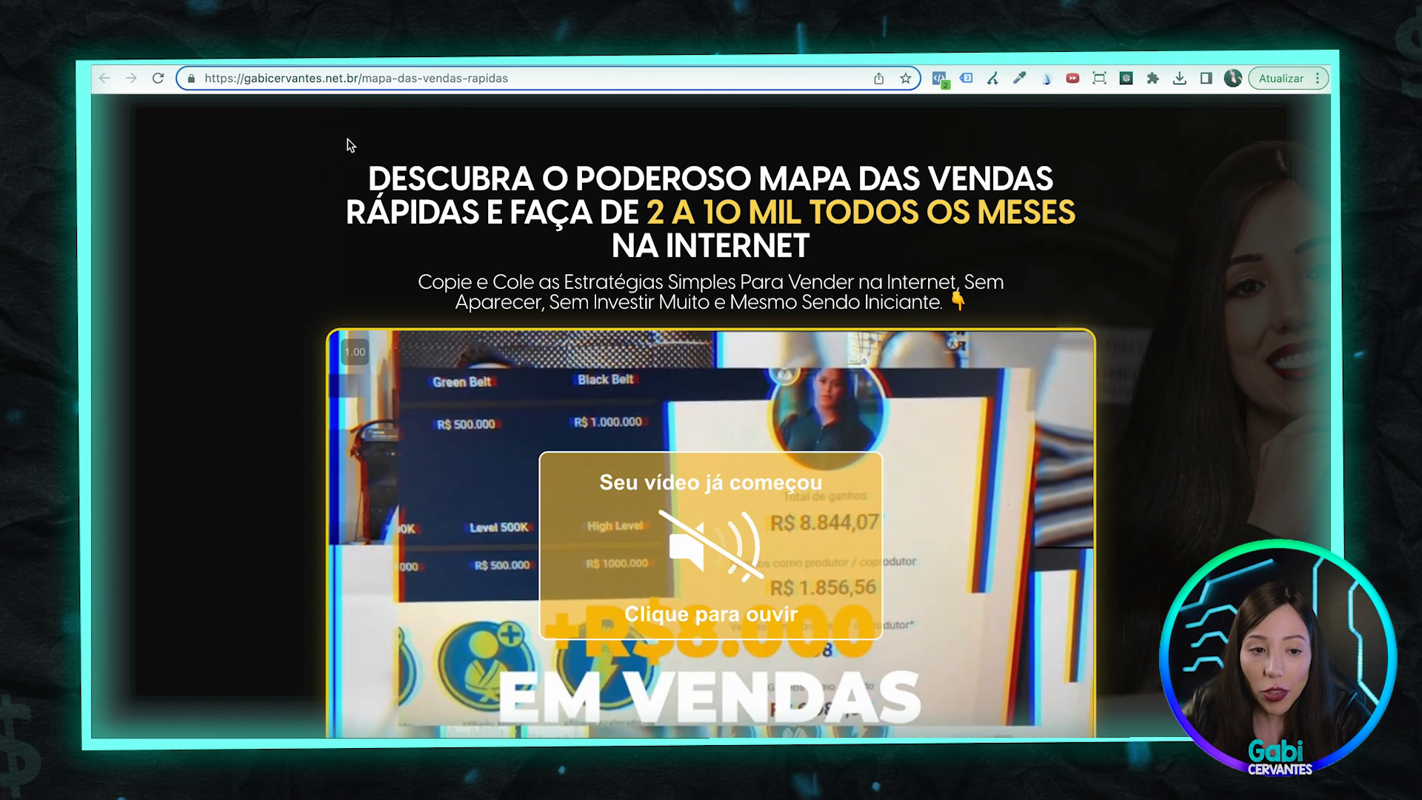
# Step: Examine the camouflaged page's web address and look through the sales page content it shows
pyautogui.doubleClick(308, 78)
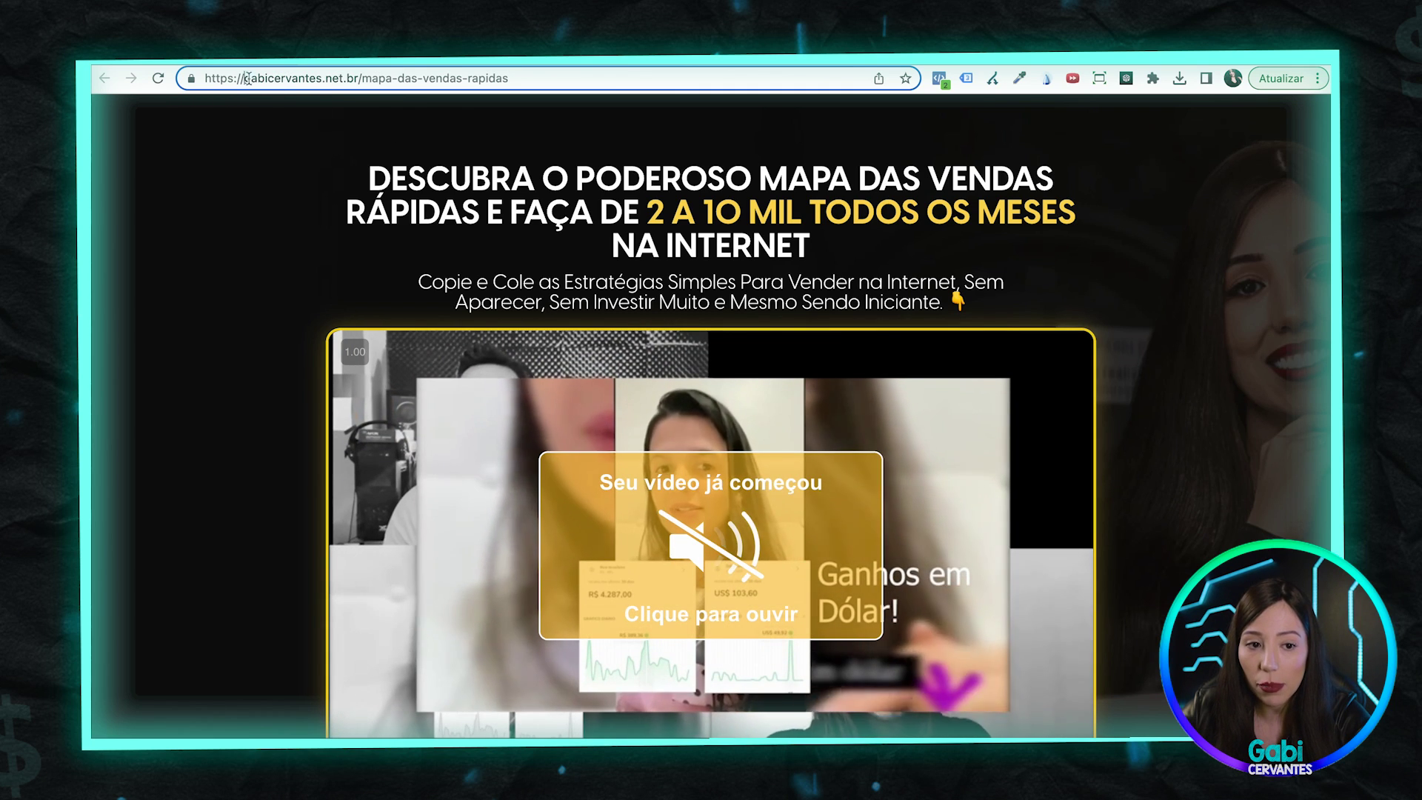
pyautogui.moveTo(322, 77); pyautogui.dragTo(359, 78)
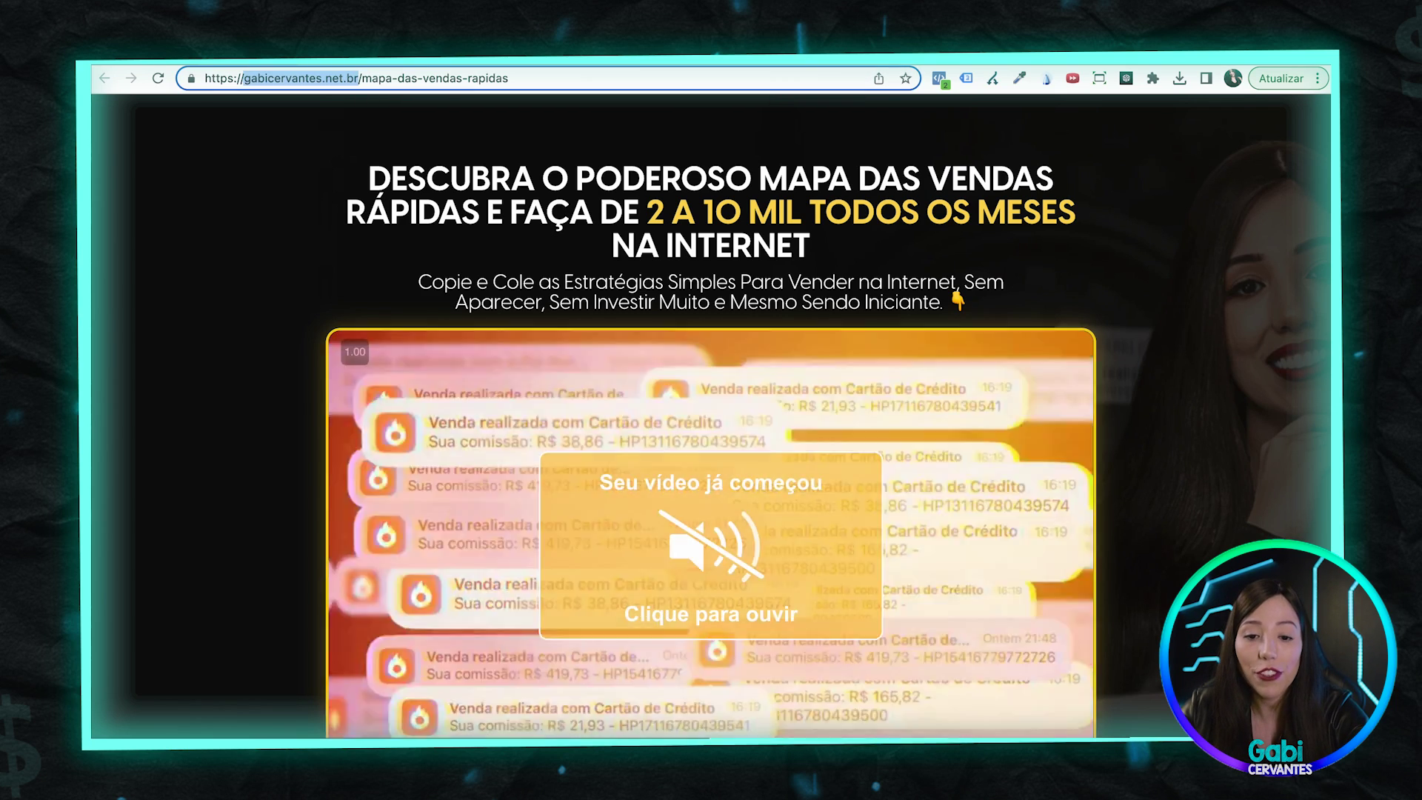
pyautogui.scroll(-15, 701, 362)
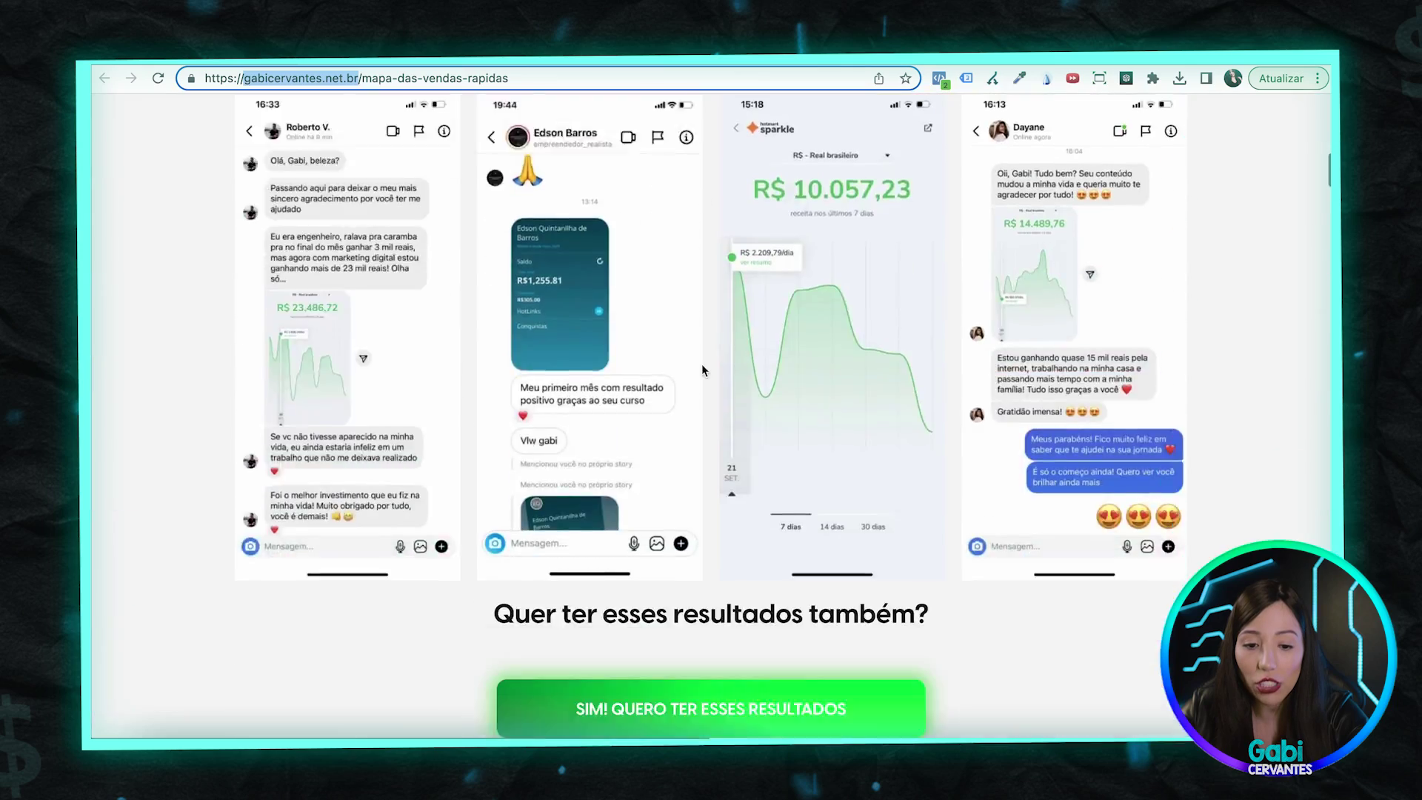
pyautogui.scroll(-15, 700, 363)
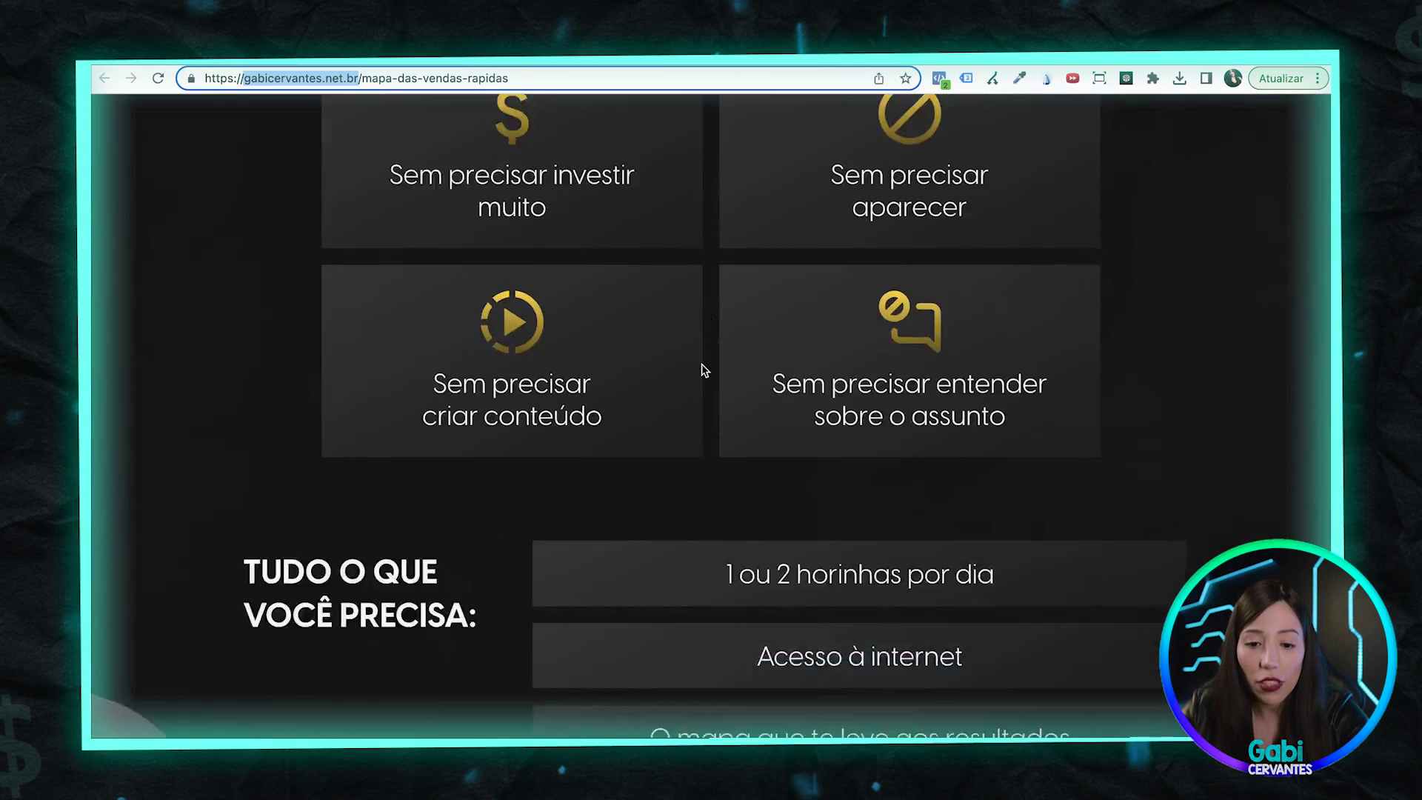
pyautogui.scroll(-15, 704, 370)
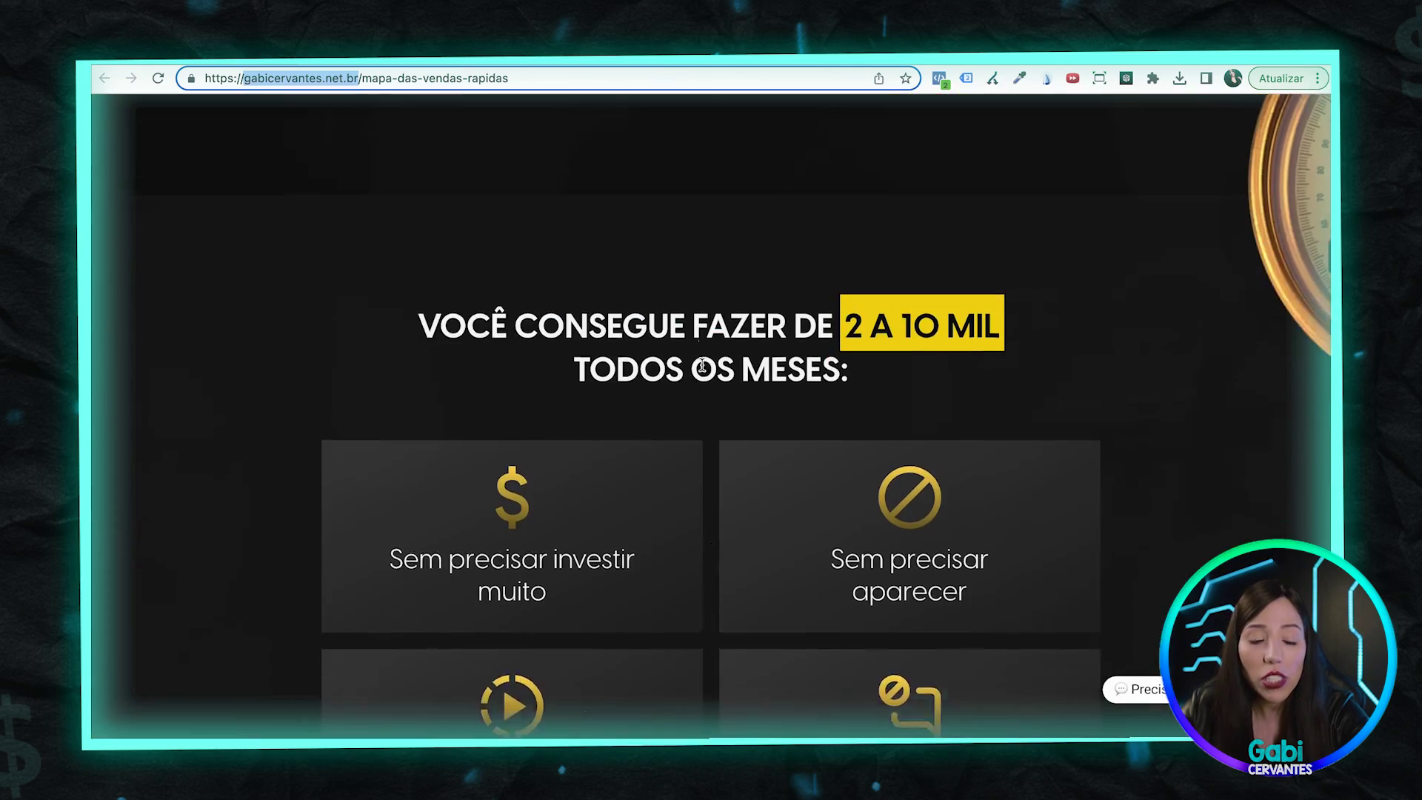
pyautogui.scroll(2, 379, 195)
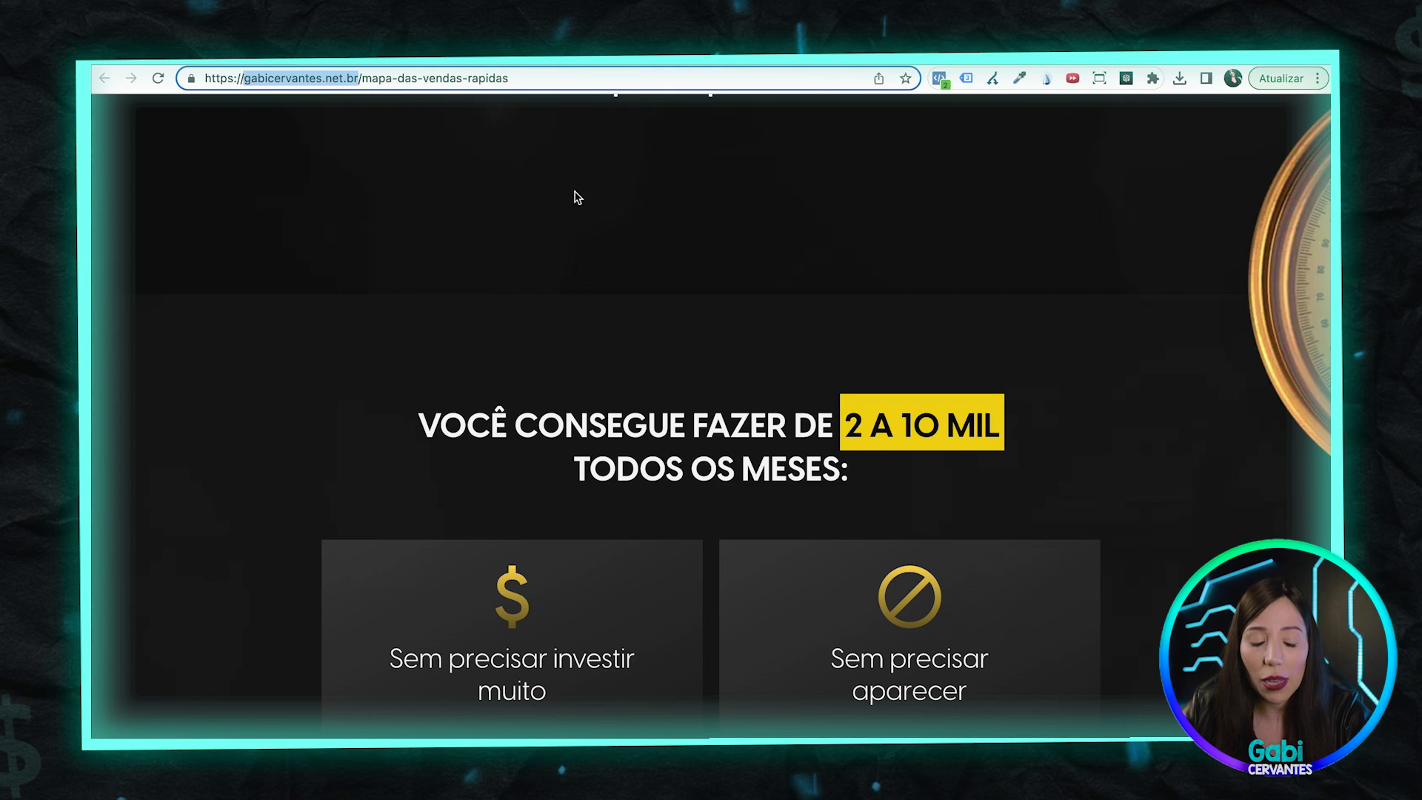
pyautogui.click(577, 197)
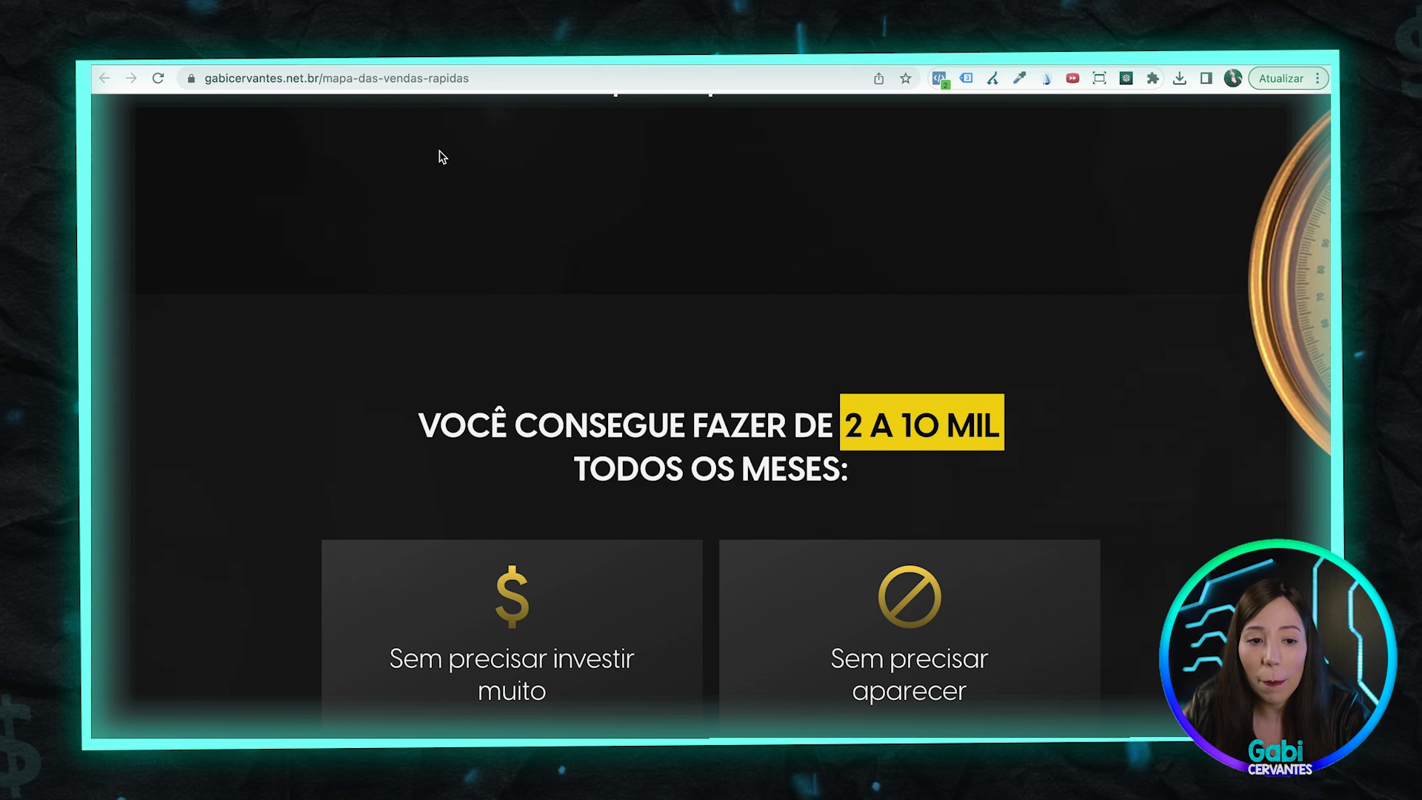
pyautogui.click(241, 85)
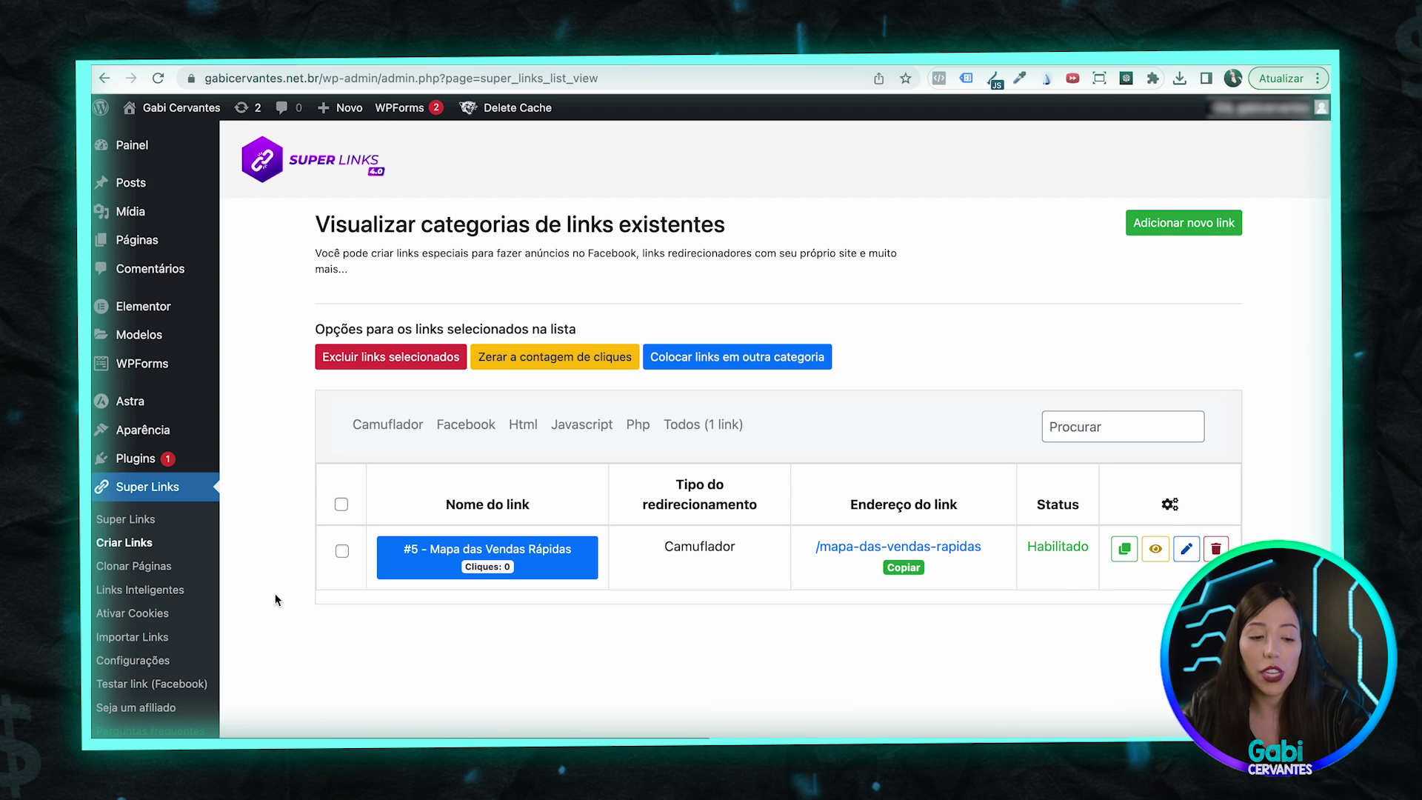
# Step: Start cloning a new page in Super Links and name it "Mapa das Vendas Rápidas"
pyautogui.click(123, 576)
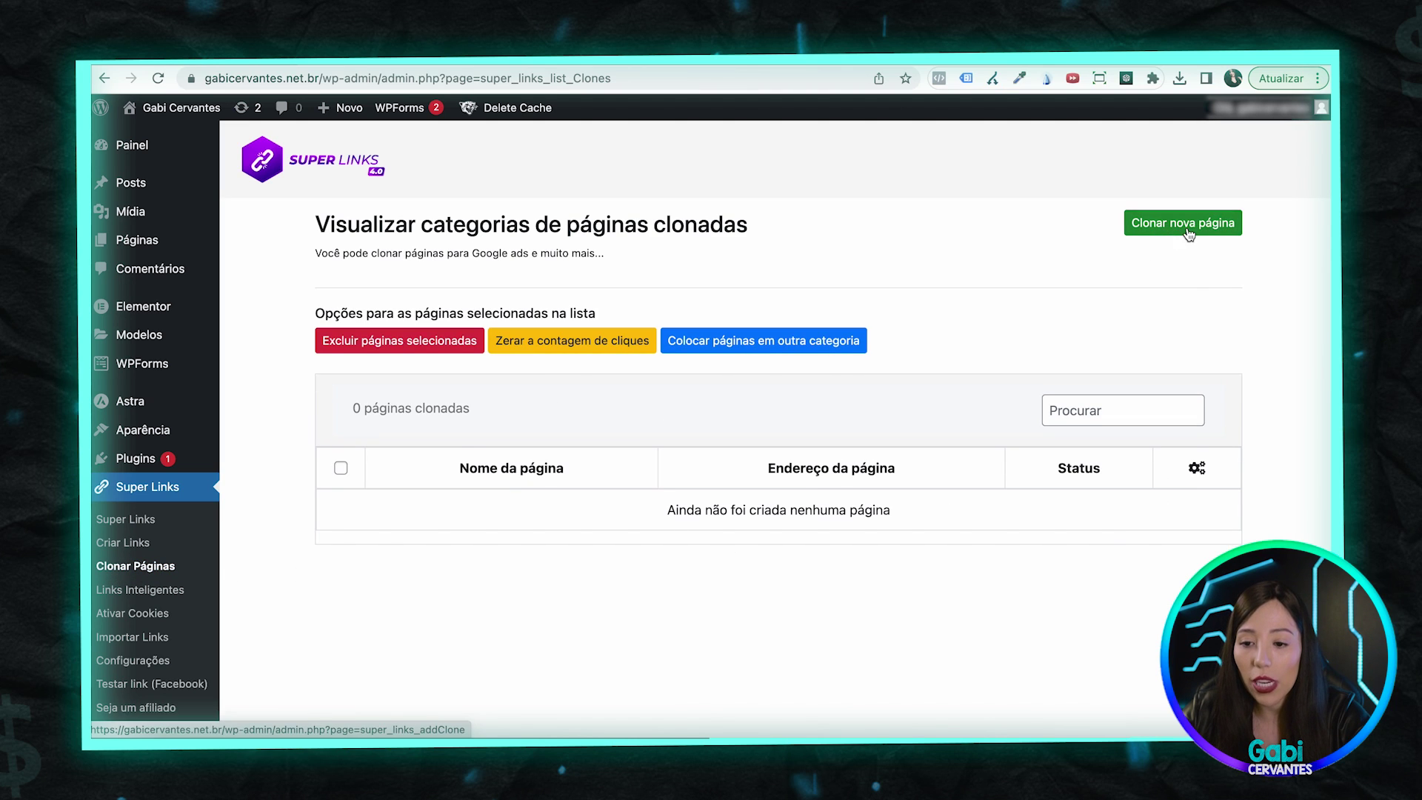
pyautogui.click(1192, 234)
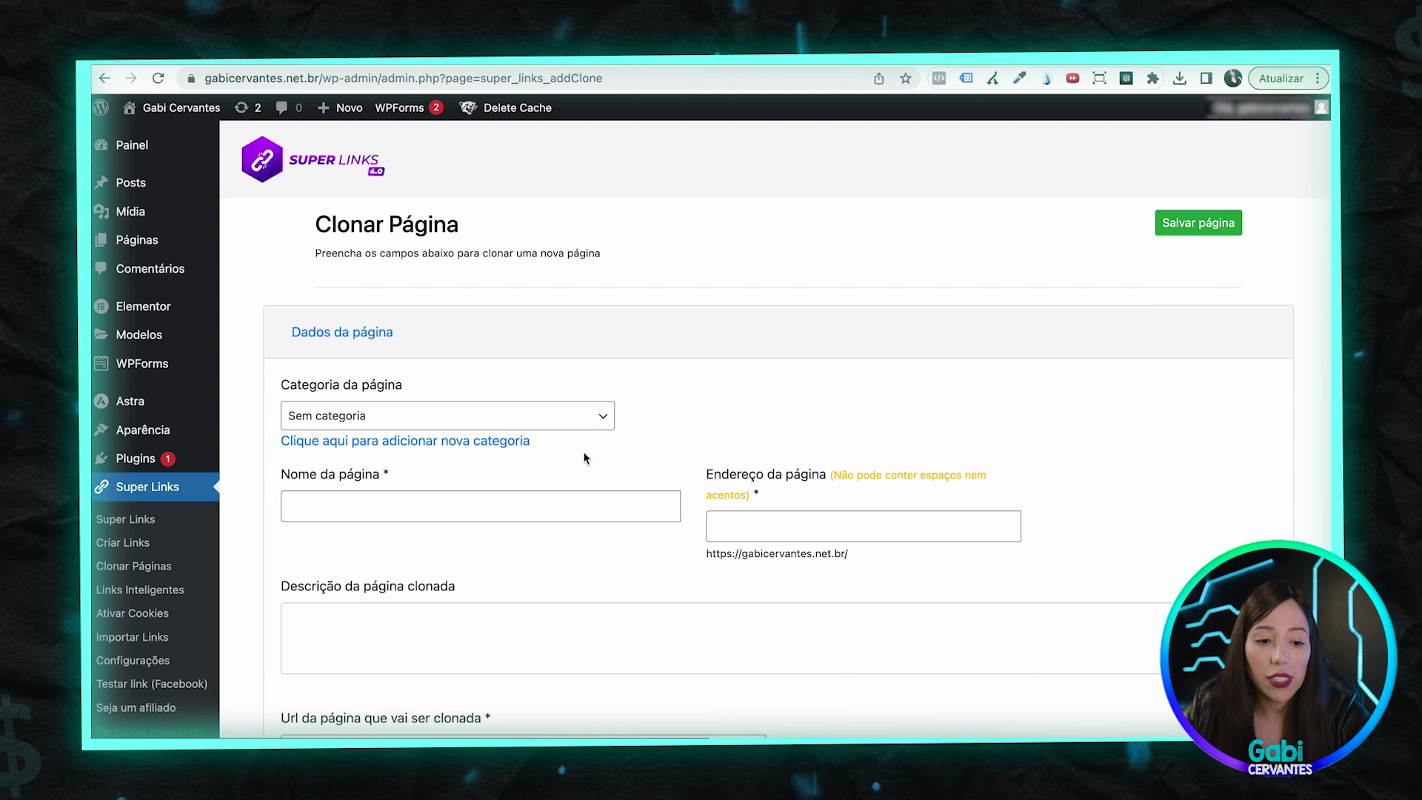
pyautogui.click(398, 504)
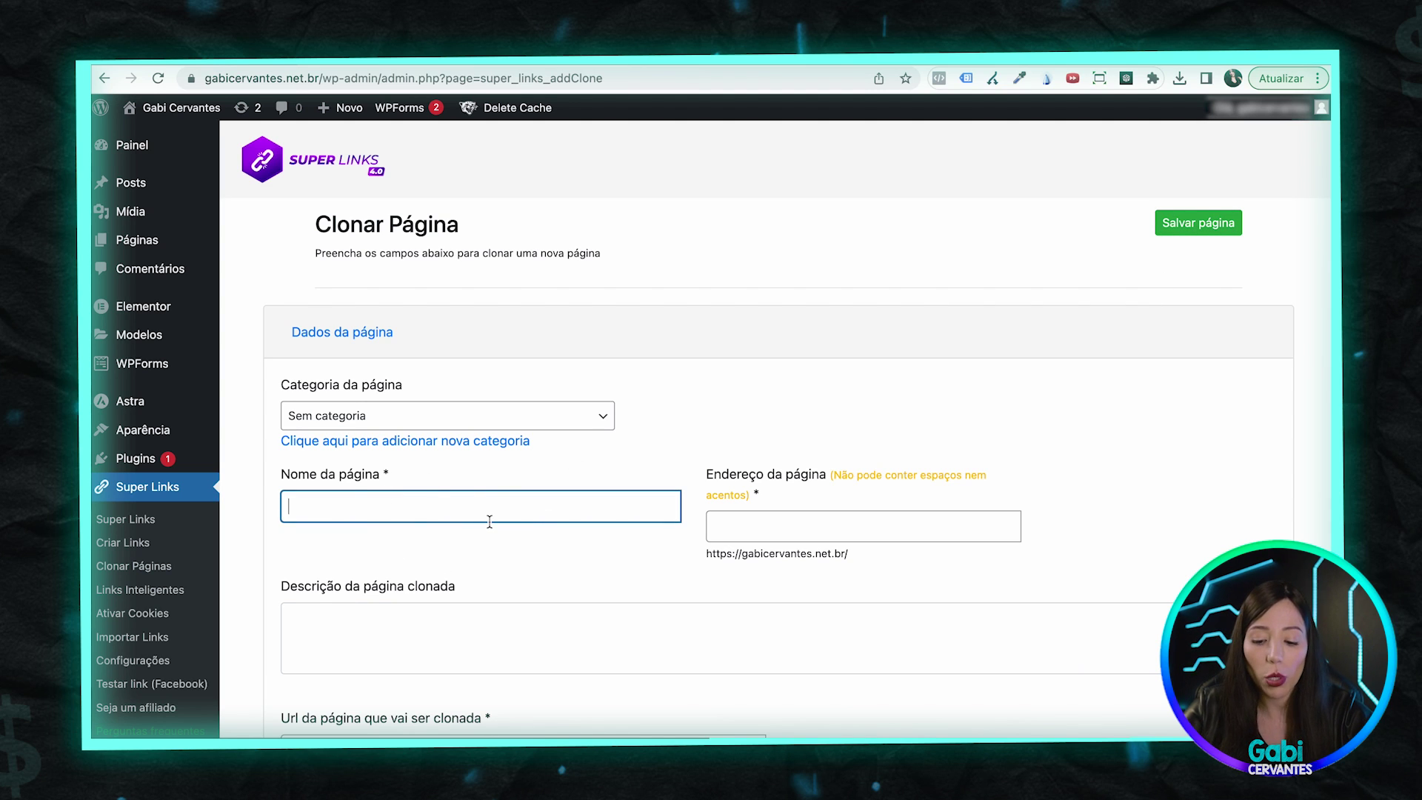
pyautogui.write('Vendas Rápidas')
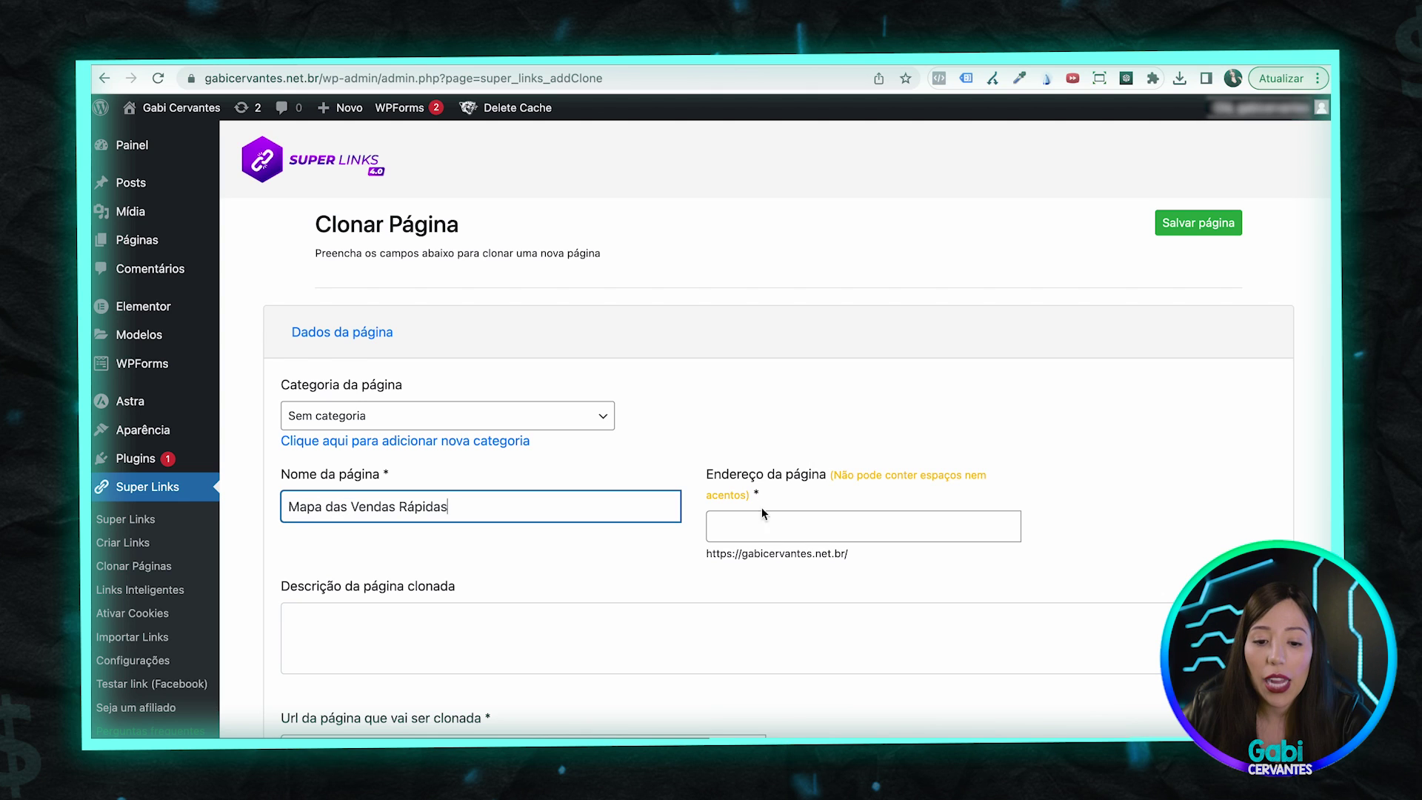
pyautogui.moveTo(742, 552); pyautogui.dragTo(845, 552)
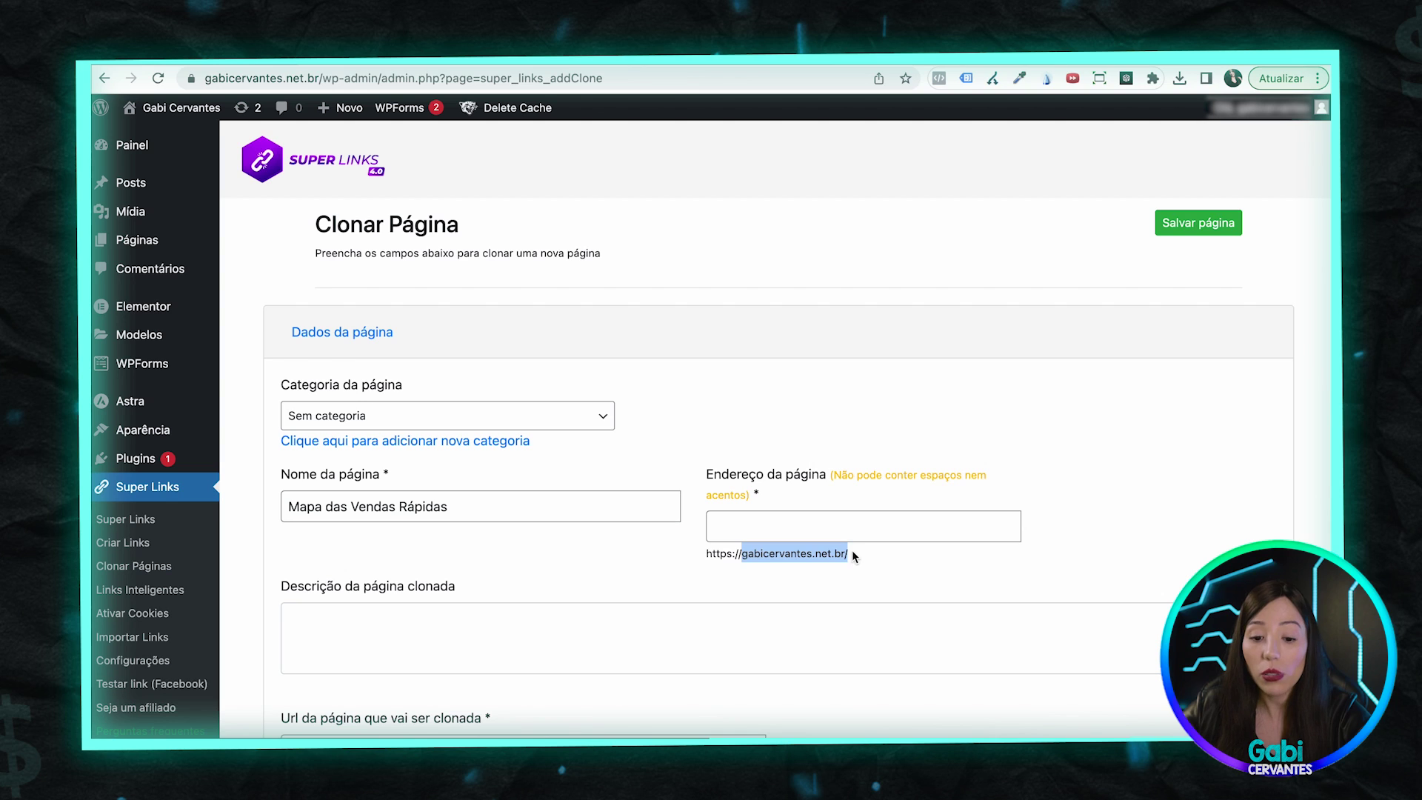
# Step: Set the address of the cloned page to mapa-das-vendas-rapidas
pyautogui.click(810, 550)
pyautogui.click(787, 523)
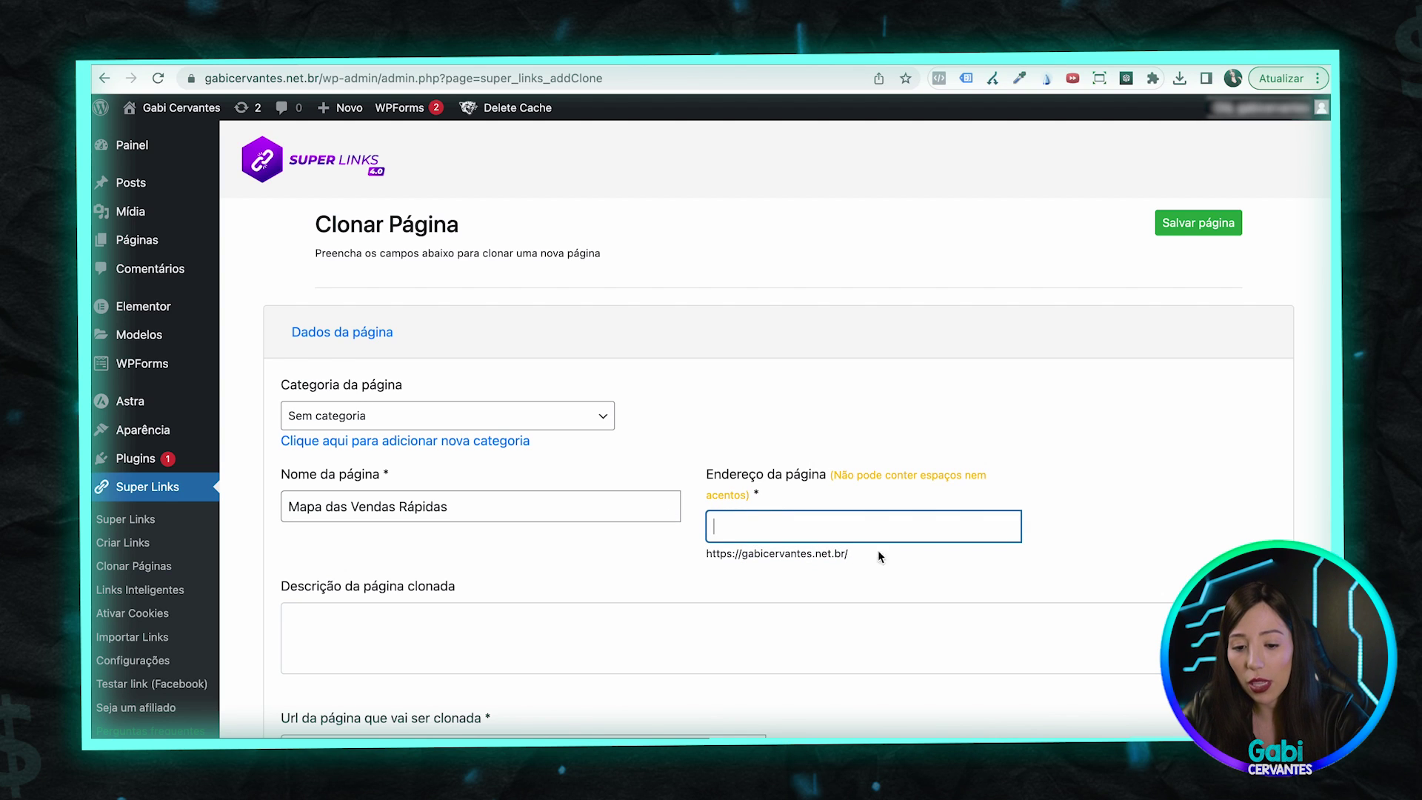
pyautogui.write('mapa-dasv')
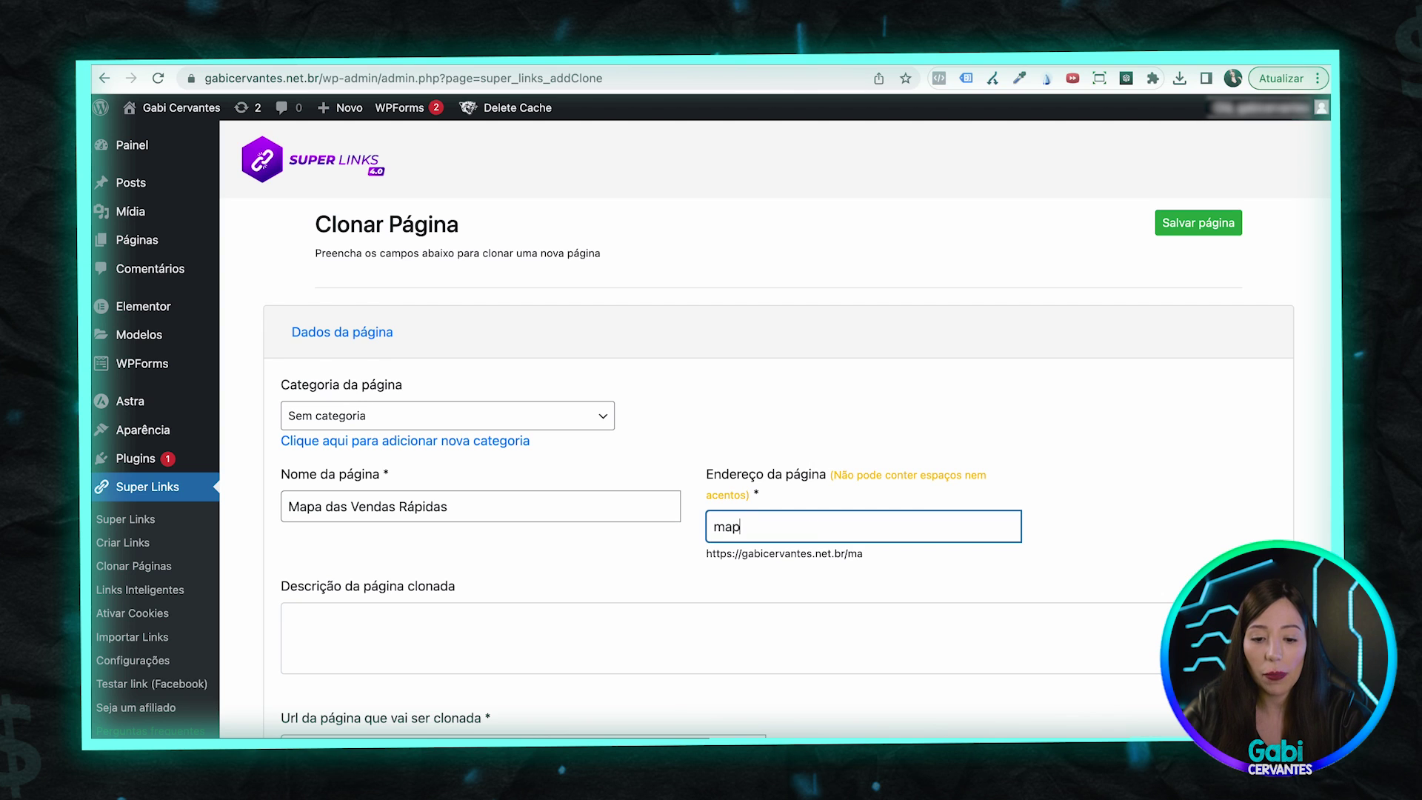
pyautogui.press('BackSpace')
pyautogui.write('-vendas-rapidas')
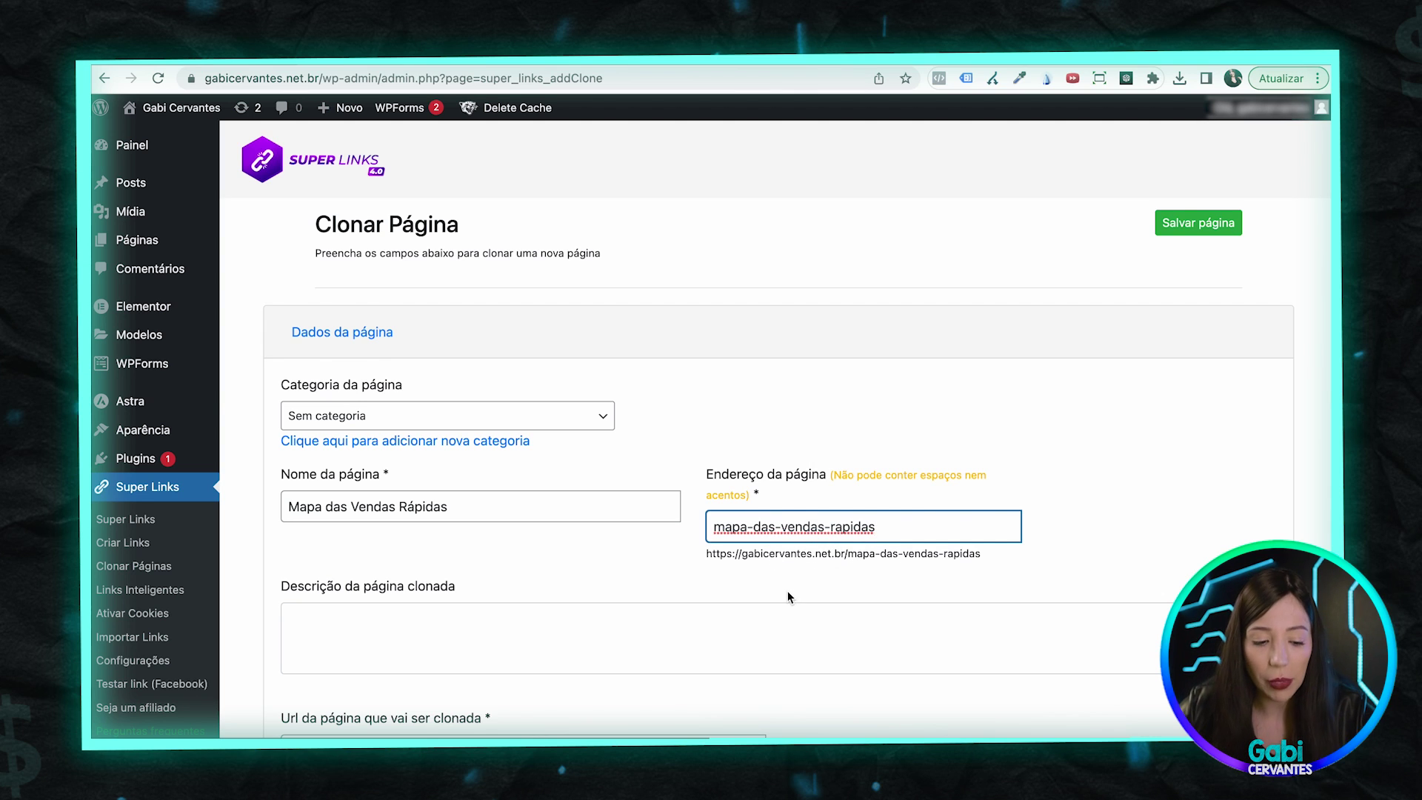
pyautogui.scroll(-4, 788, 589)
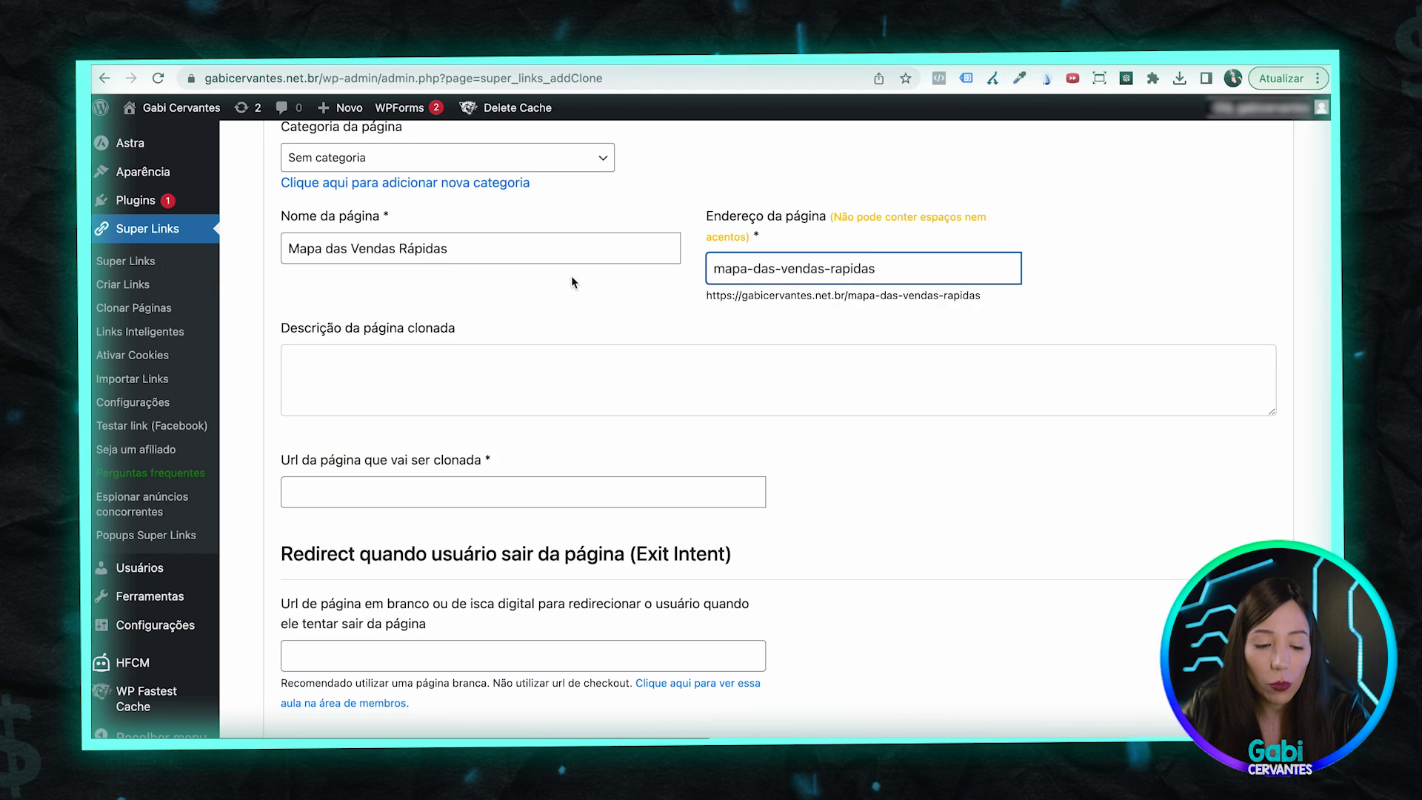
pyautogui.click(348, 485)
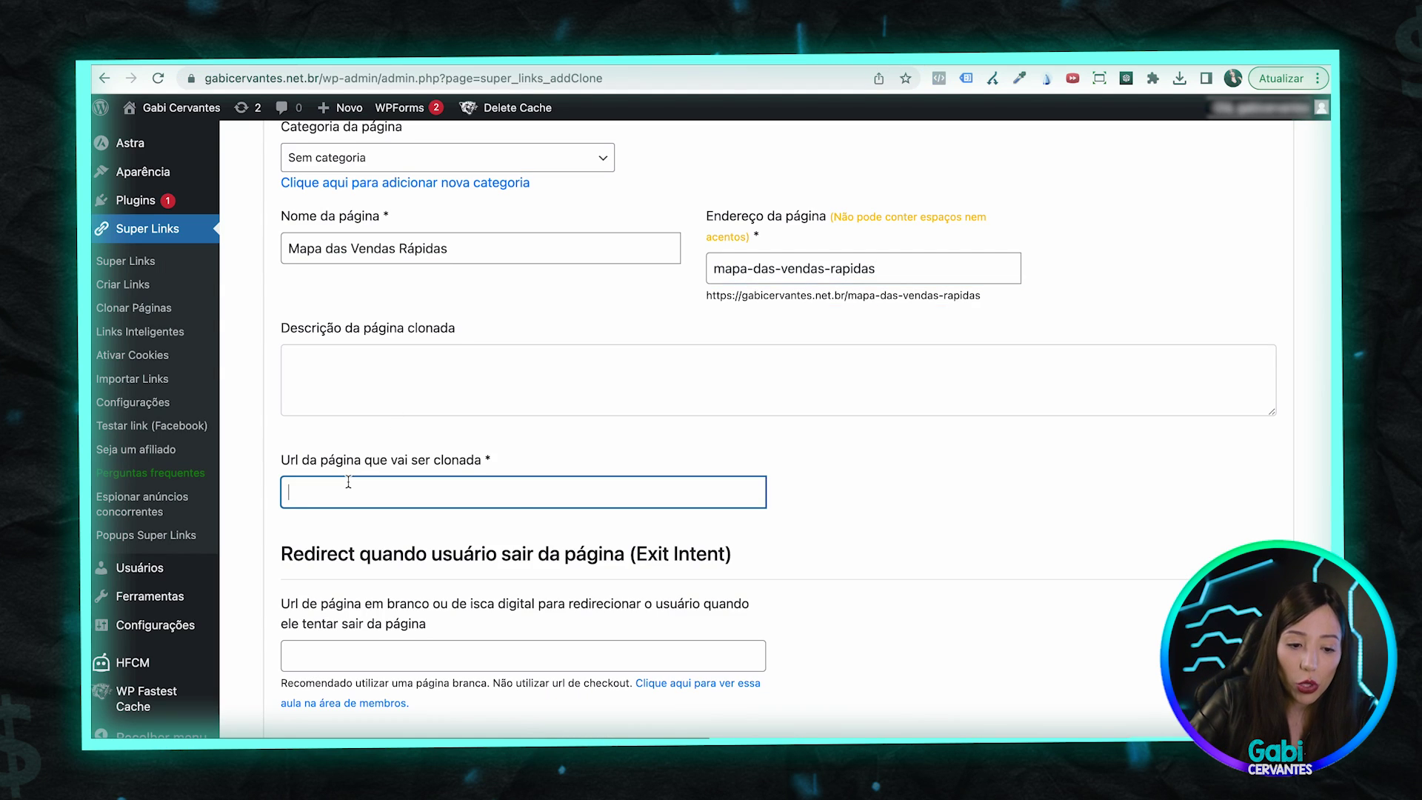
pyautogui.write('https://mapadasvendasrapidas.com.br/')
pyautogui.scroll(-3, 415, 445)
pyautogui.scroll(2, 444, 430)
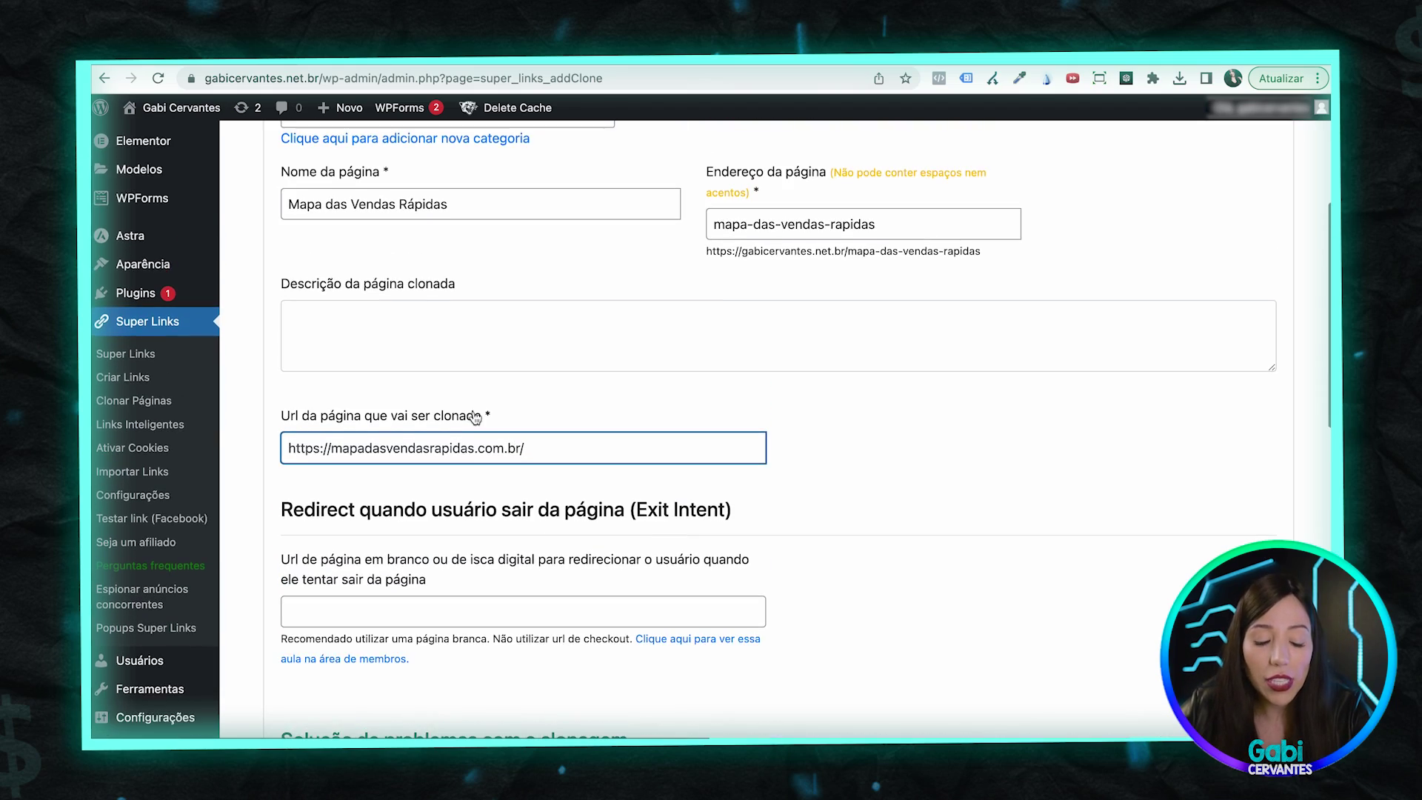
# Step: Open the Substituir html, links, imagens e textos na página clonada settings and locate the Links replacement fields
pyautogui.scroll(-6, 467, 422)
pyautogui.scroll(-10, 474, 417)
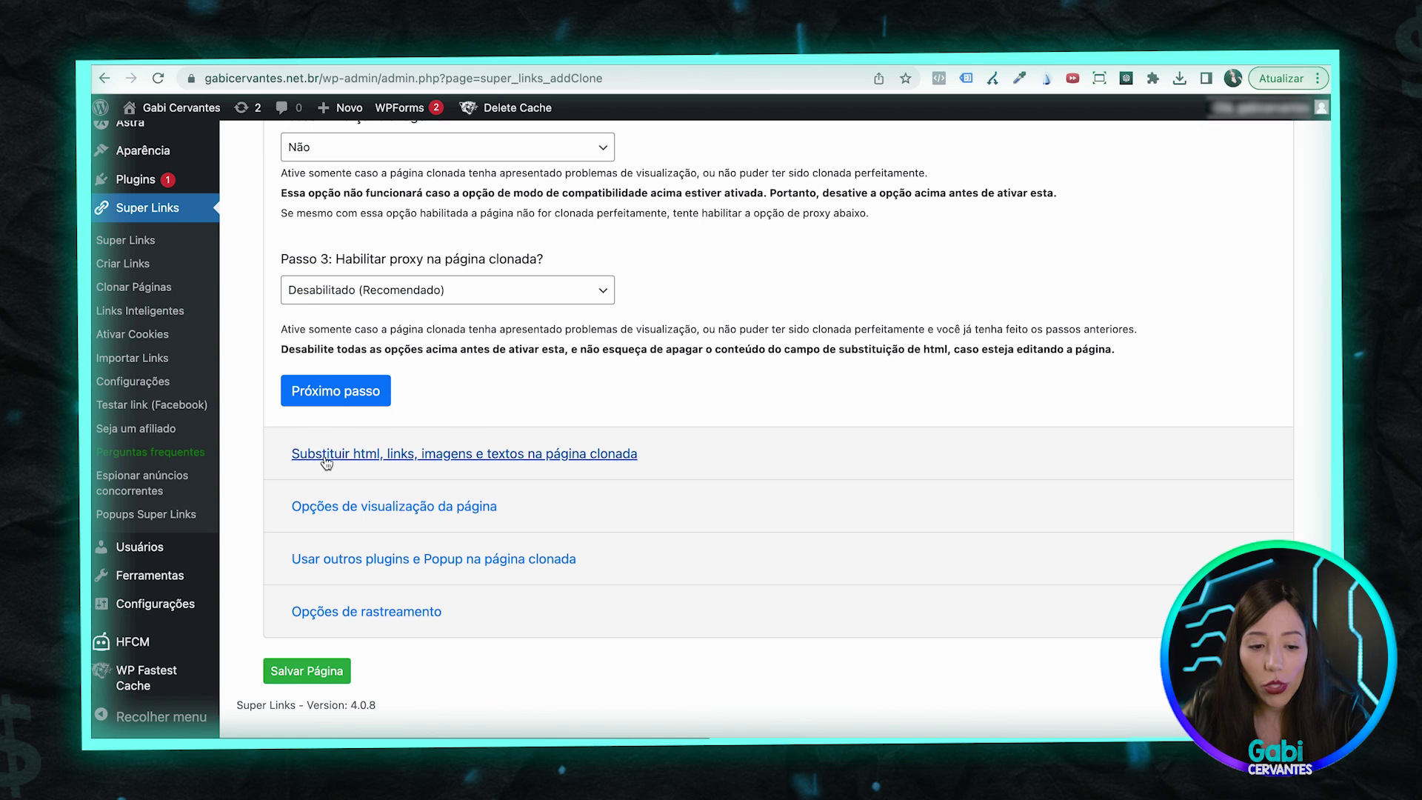
pyautogui.click(429, 455)
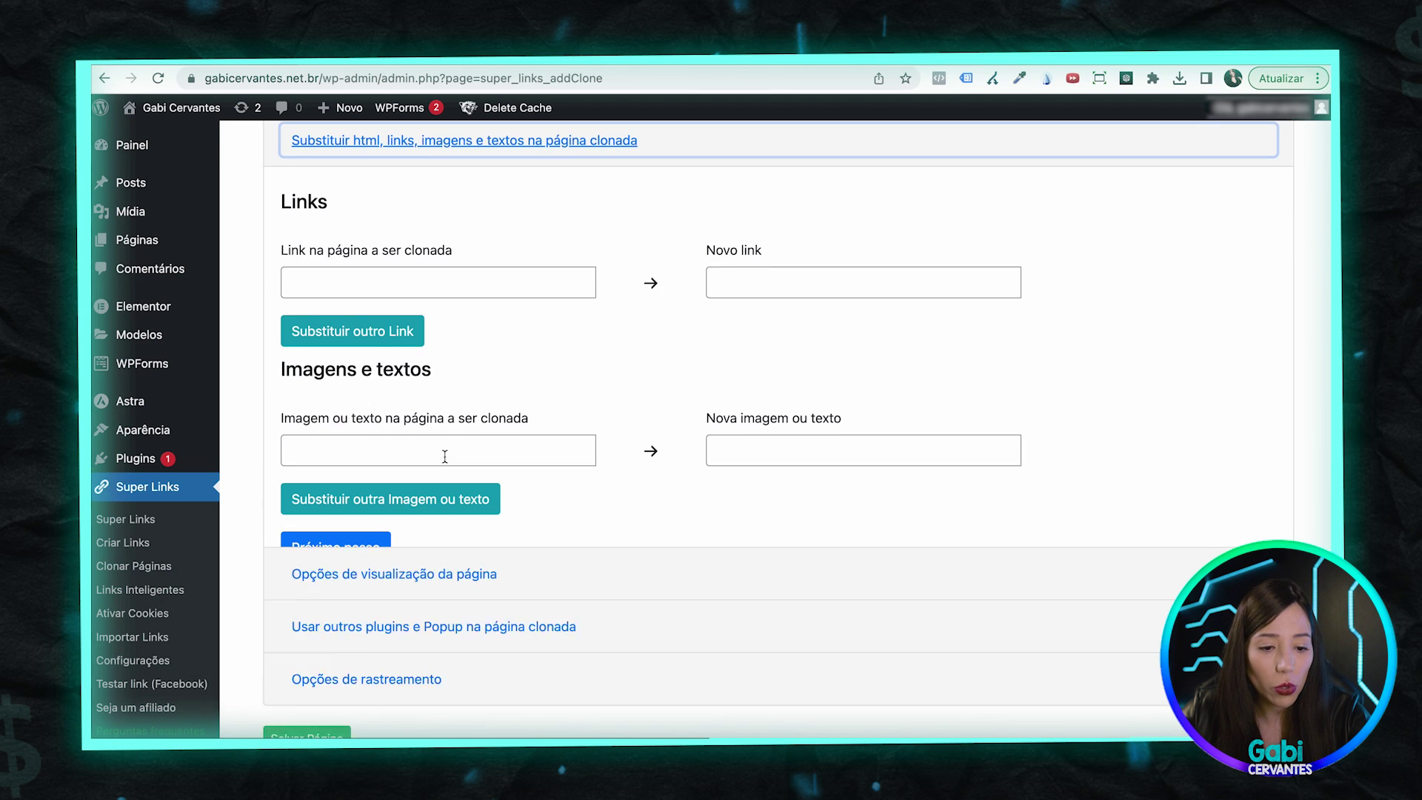
pyautogui.click(426, 392)
pyautogui.moveTo(288, 371); pyautogui.dragTo(448, 381)
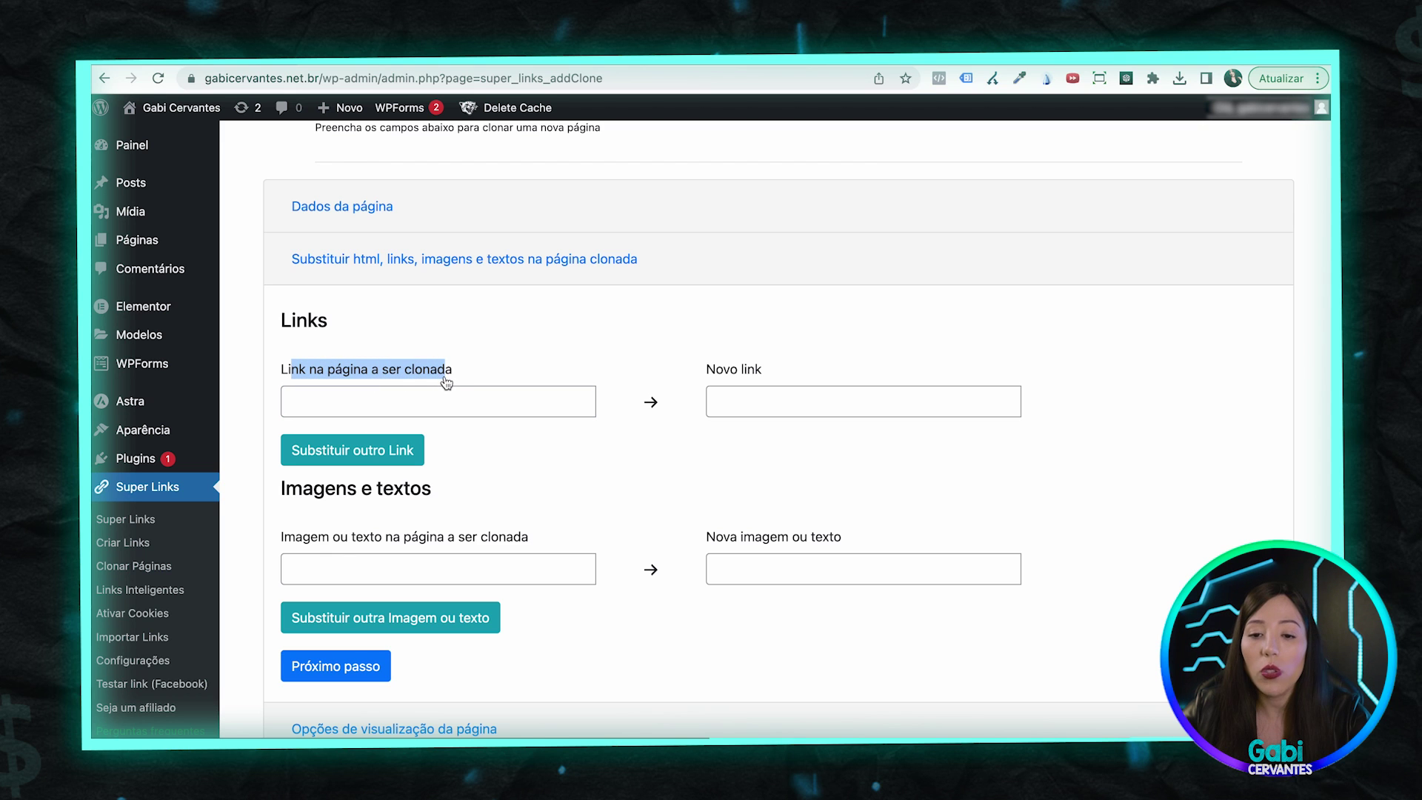
pyautogui.click(1040, 62)
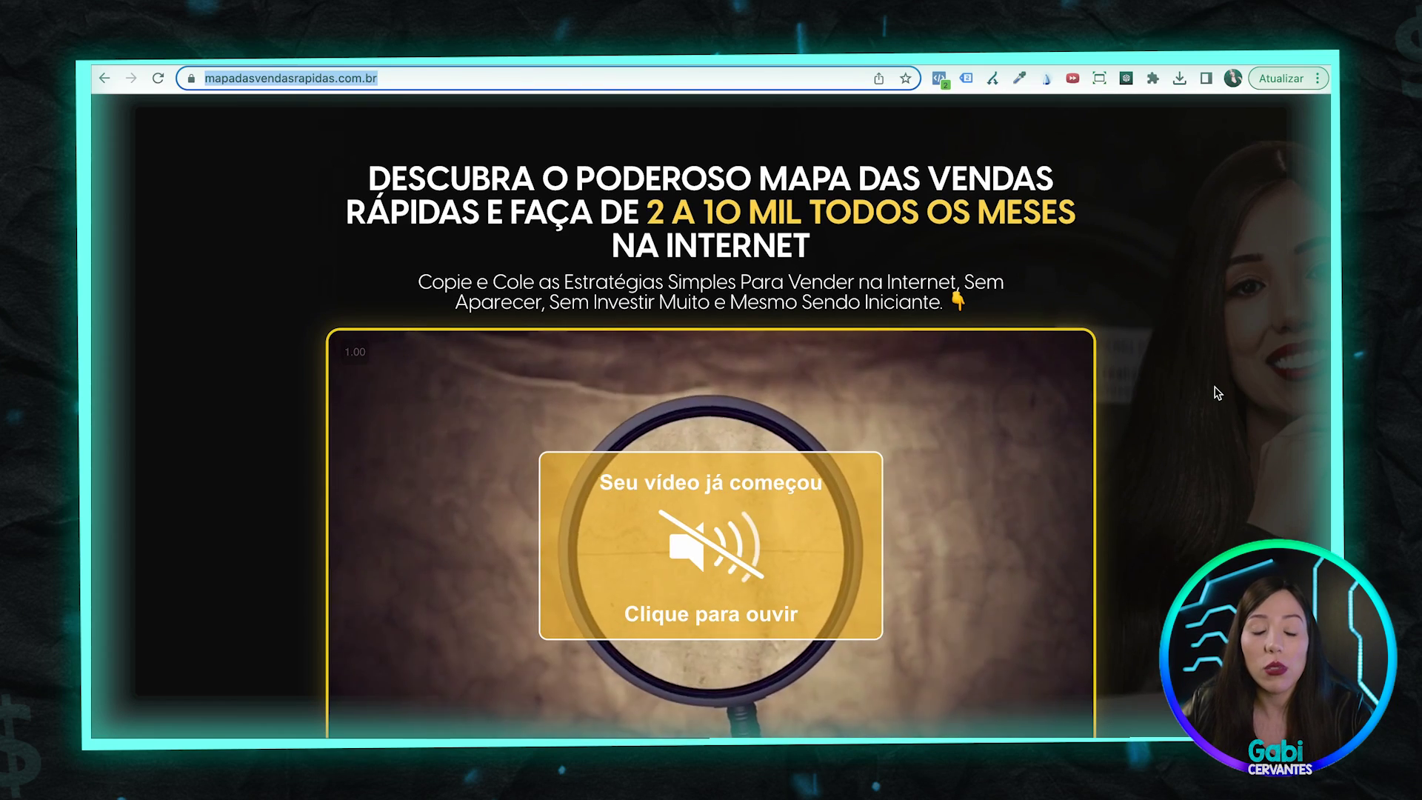
pyautogui.scroll(-3, 1215, 393)
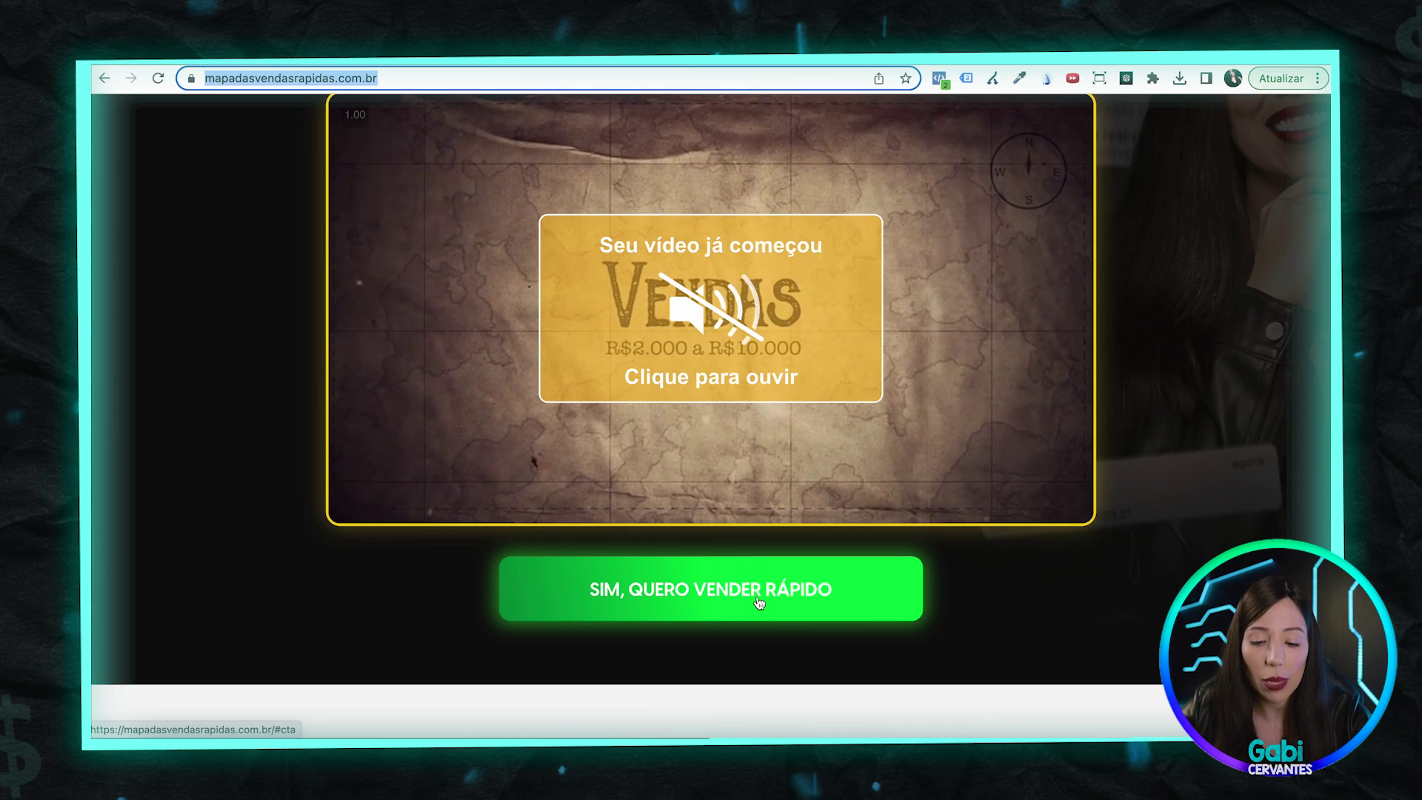
pyautogui.click(732, 597)
pyautogui.scroll(-5, 758, 596)
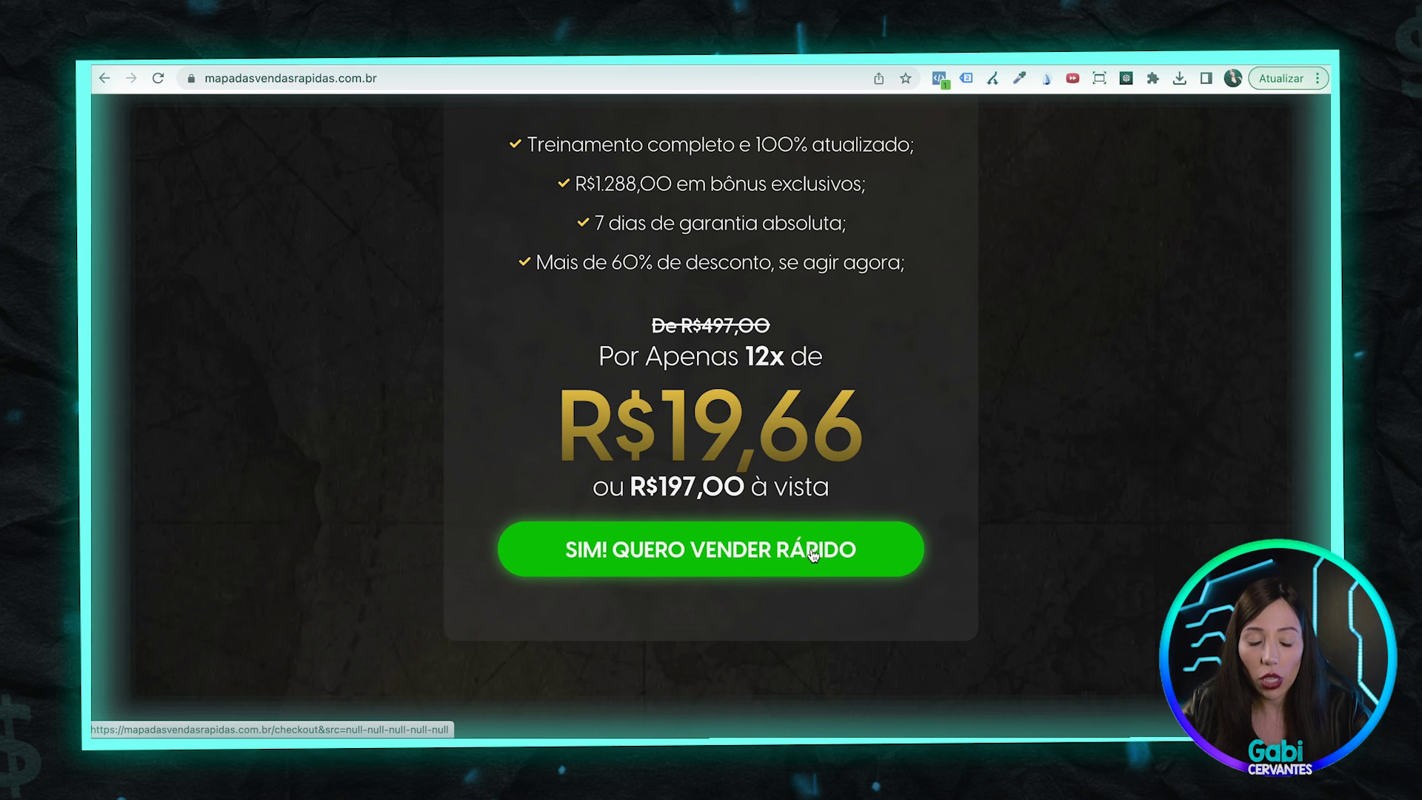
pyautogui.rightClick(632, 548)
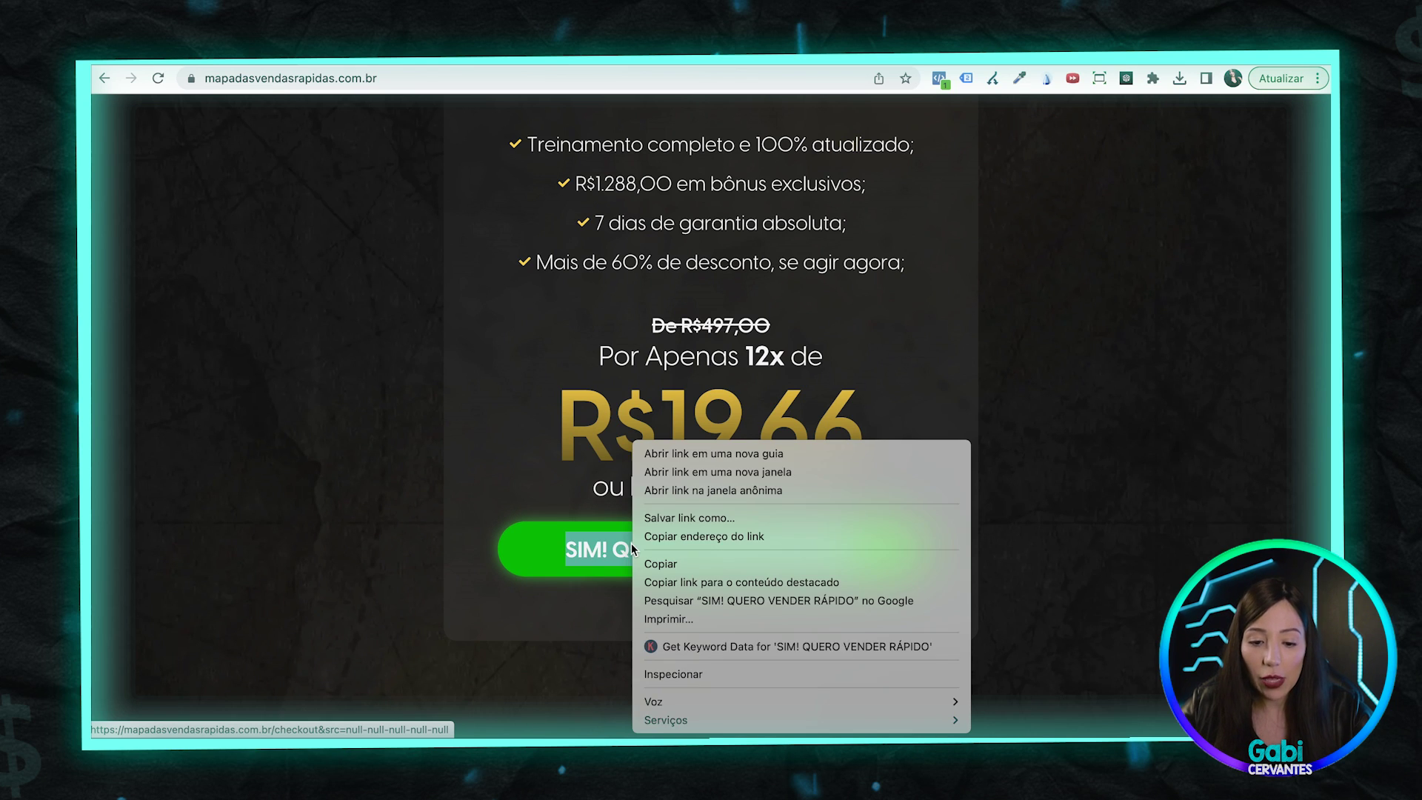
pyautogui.click(693, 536)
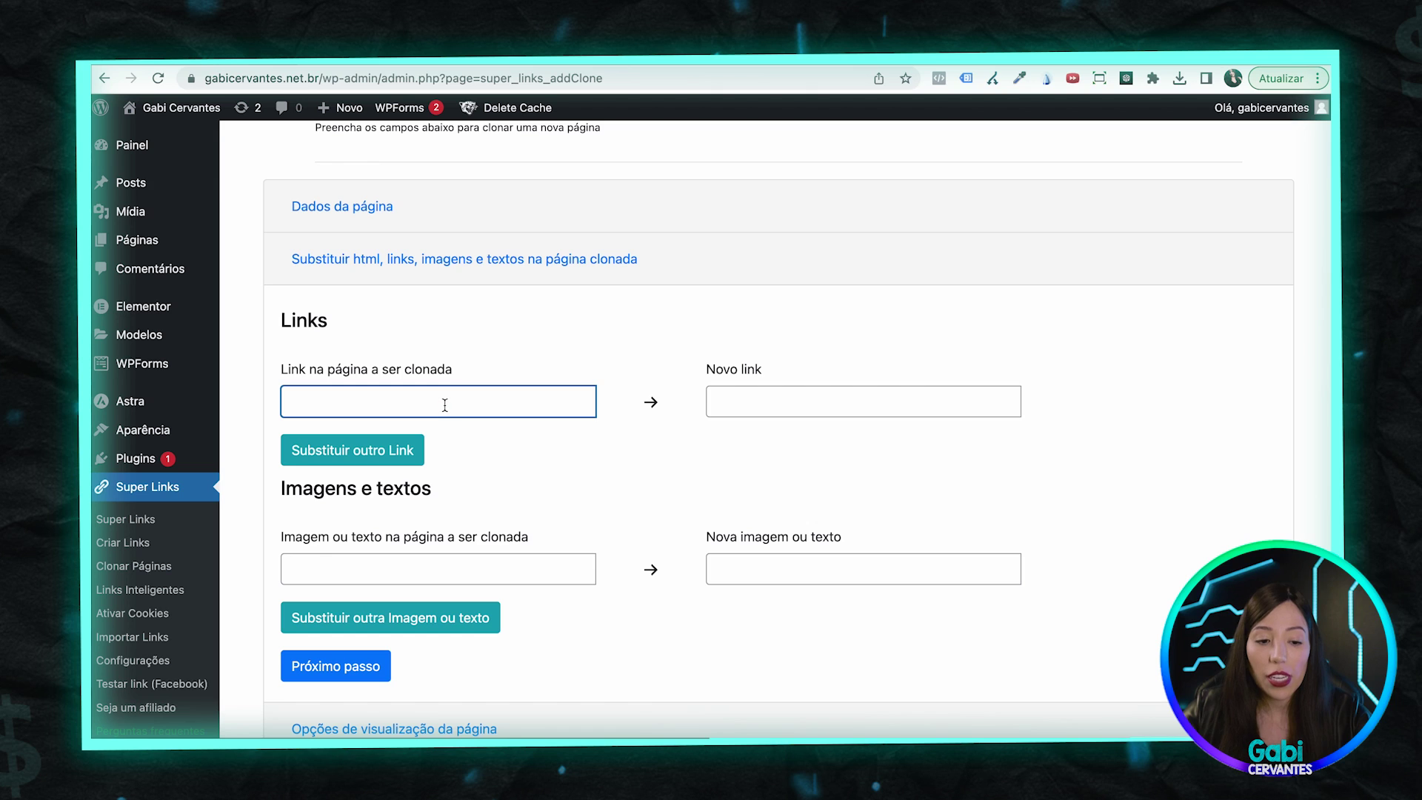
pyautogui.write('https://mapadasvendasrapidas.com.br/checkout')
# Step: Copy the Checkout R$197 affiliate link from Hotmart and enter it as the Novo link for the checkout replacement
pyautogui.click(733, 392)
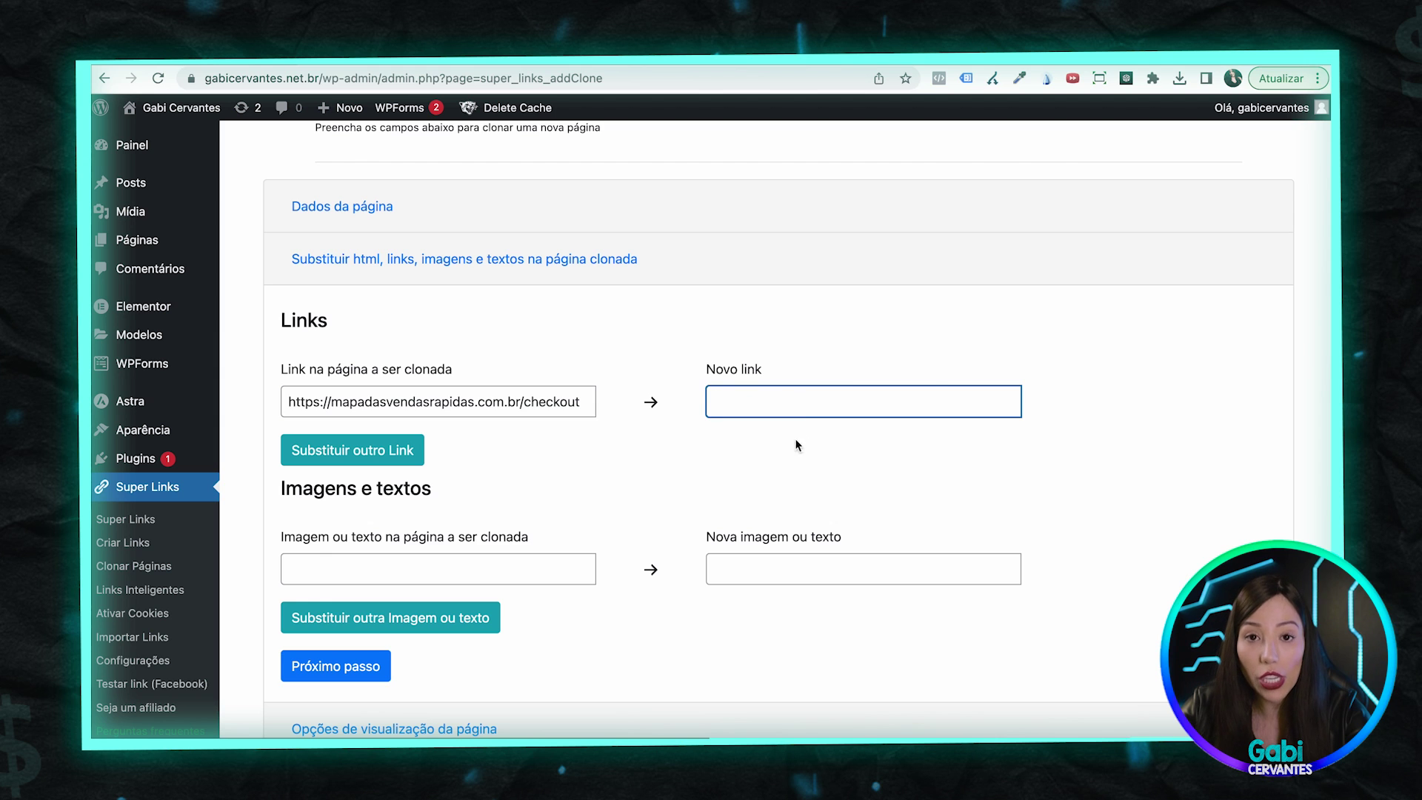
pyautogui.hotkey('ctrl', 'Tab')
pyautogui.scroll(-5, 757, 532)
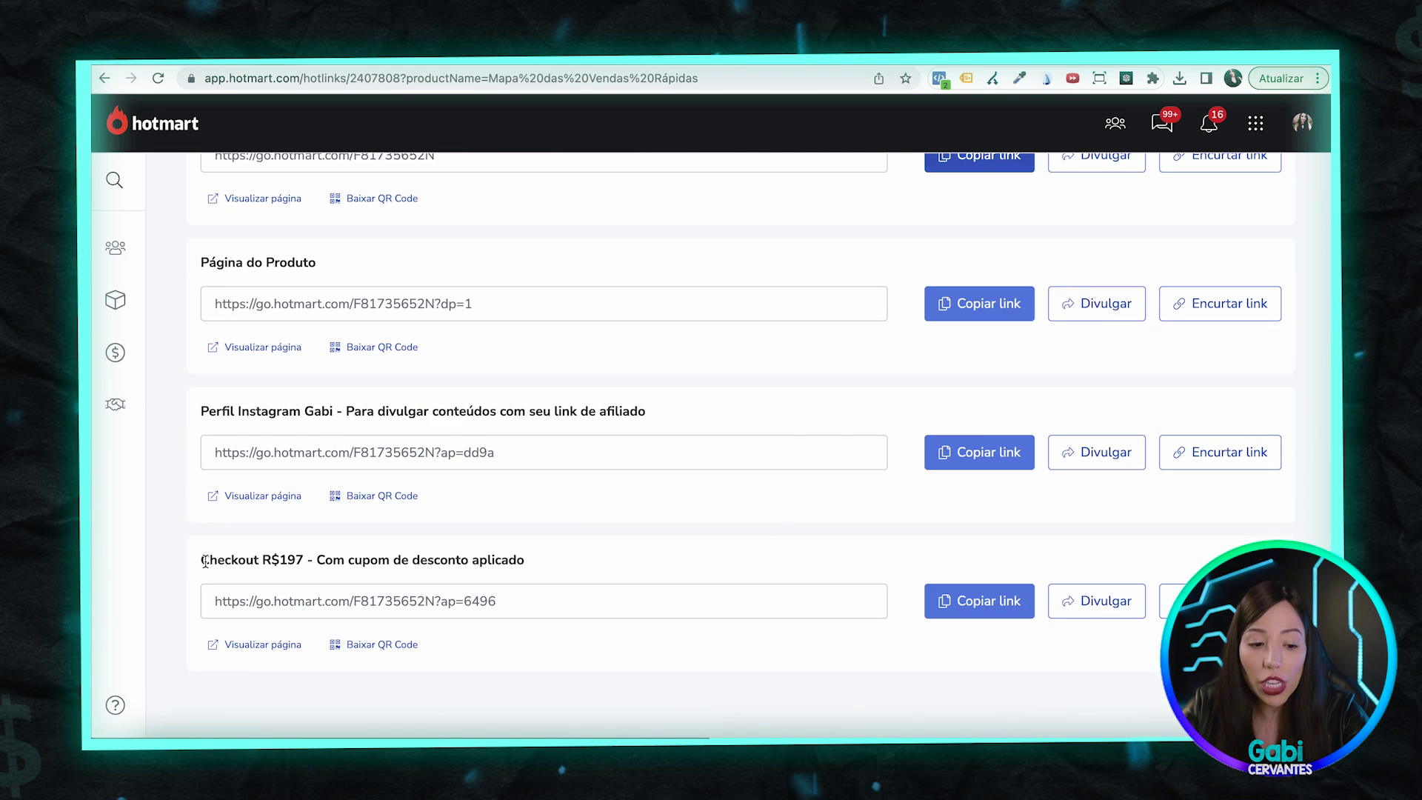
pyautogui.moveTo(201, 561); pyautogui.dragTo(301, 563)
pyautogui.scroll(4, 301, 563)
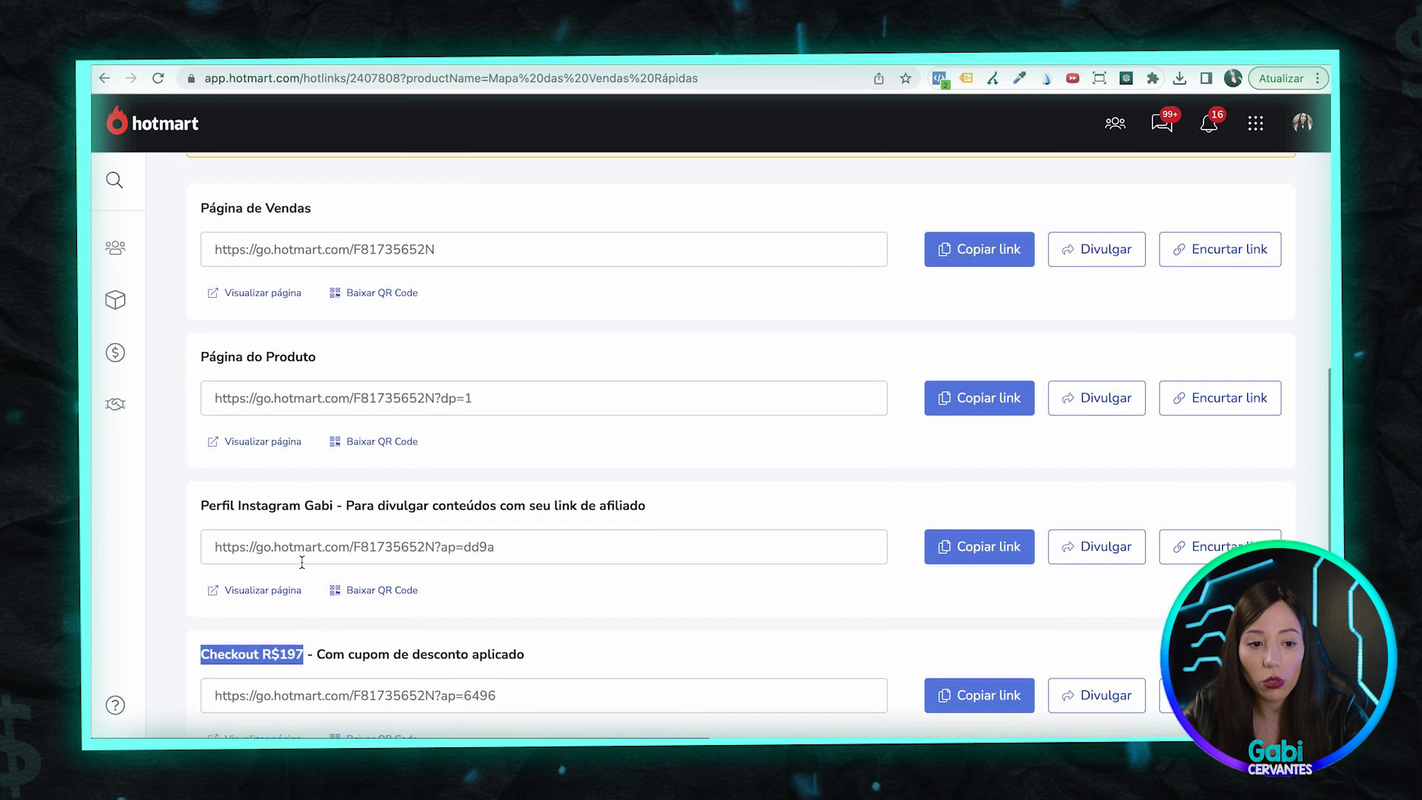
pyautogui.moveTo(217, 414); pyautogui.dragTo(317, 419)
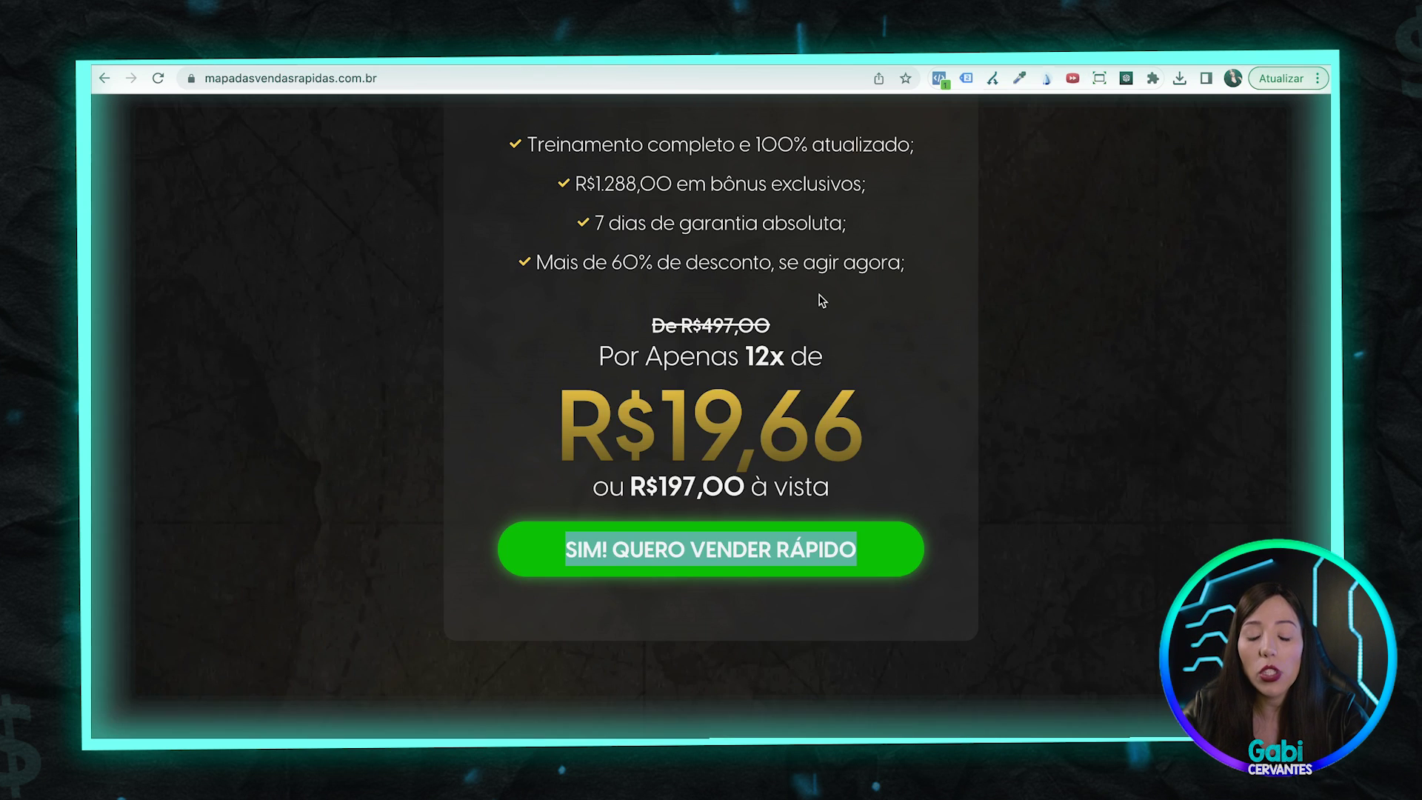
pyautogui.scroll(10, 819, 295)
pyautogui.scroll(-8, 819, 294)
pyautogui.scroll(-1, 821, 300)
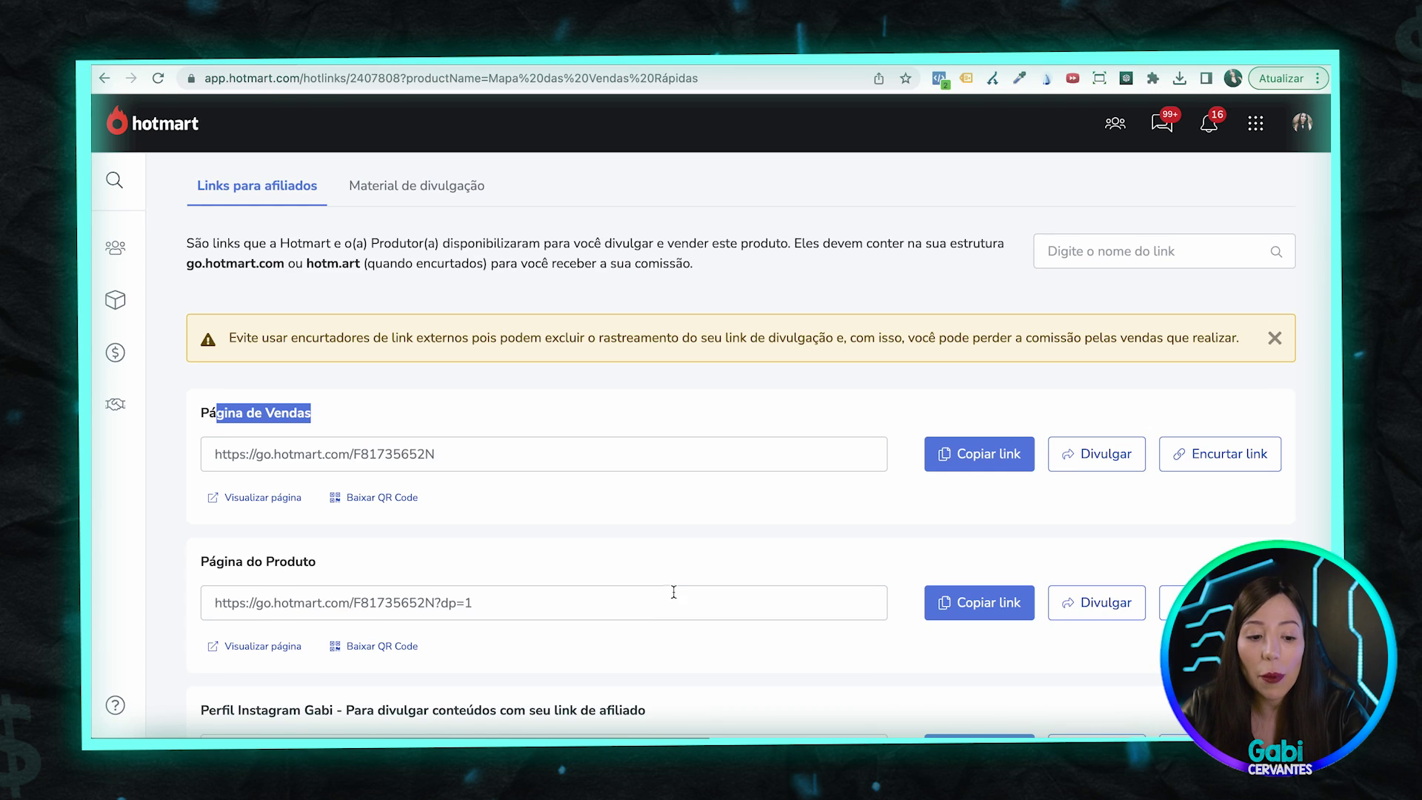
pyautogui.scroll(-4, 673, 592)
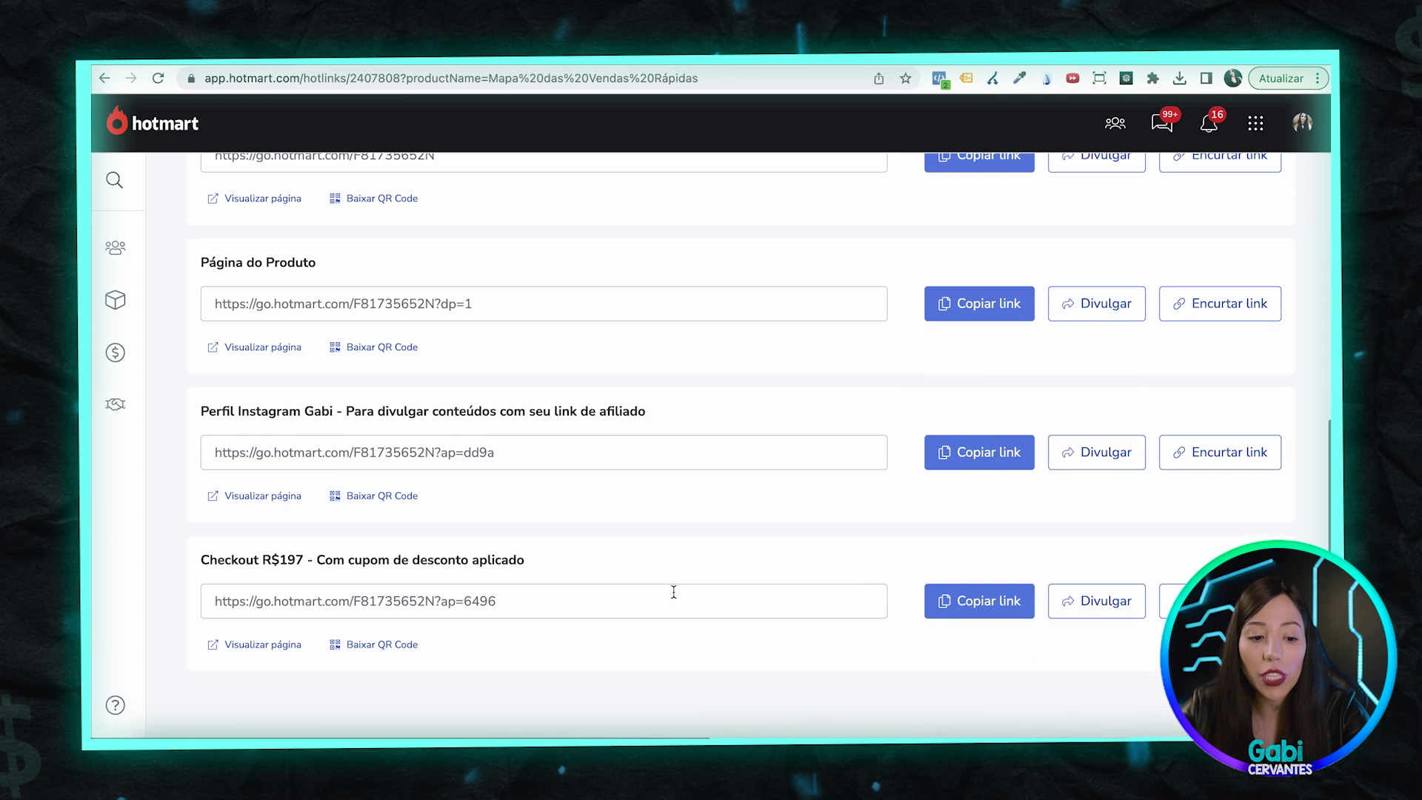
pyautogui.click(963, 604)
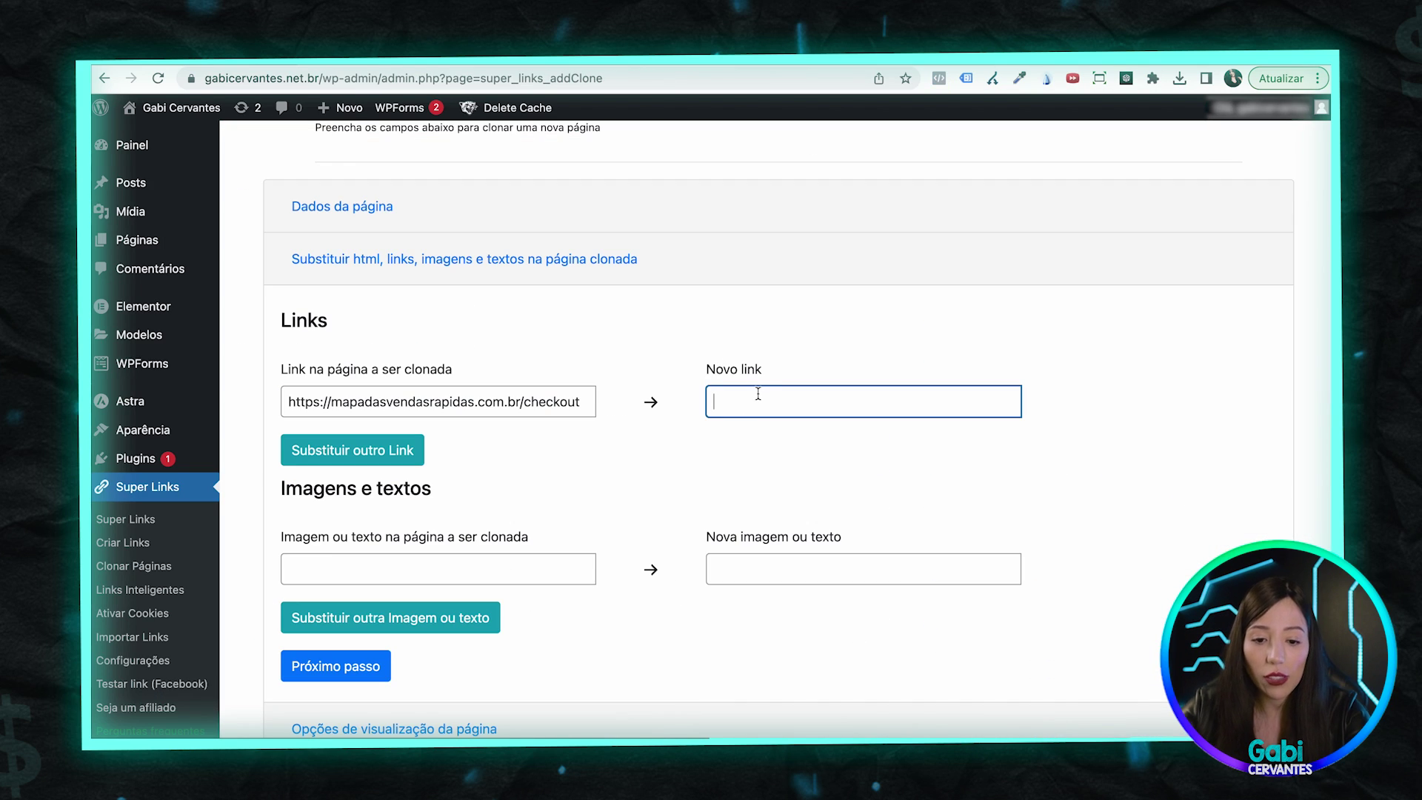
pyautogui.write('https://go.hotmart.com/F81735652N?ap=6496')
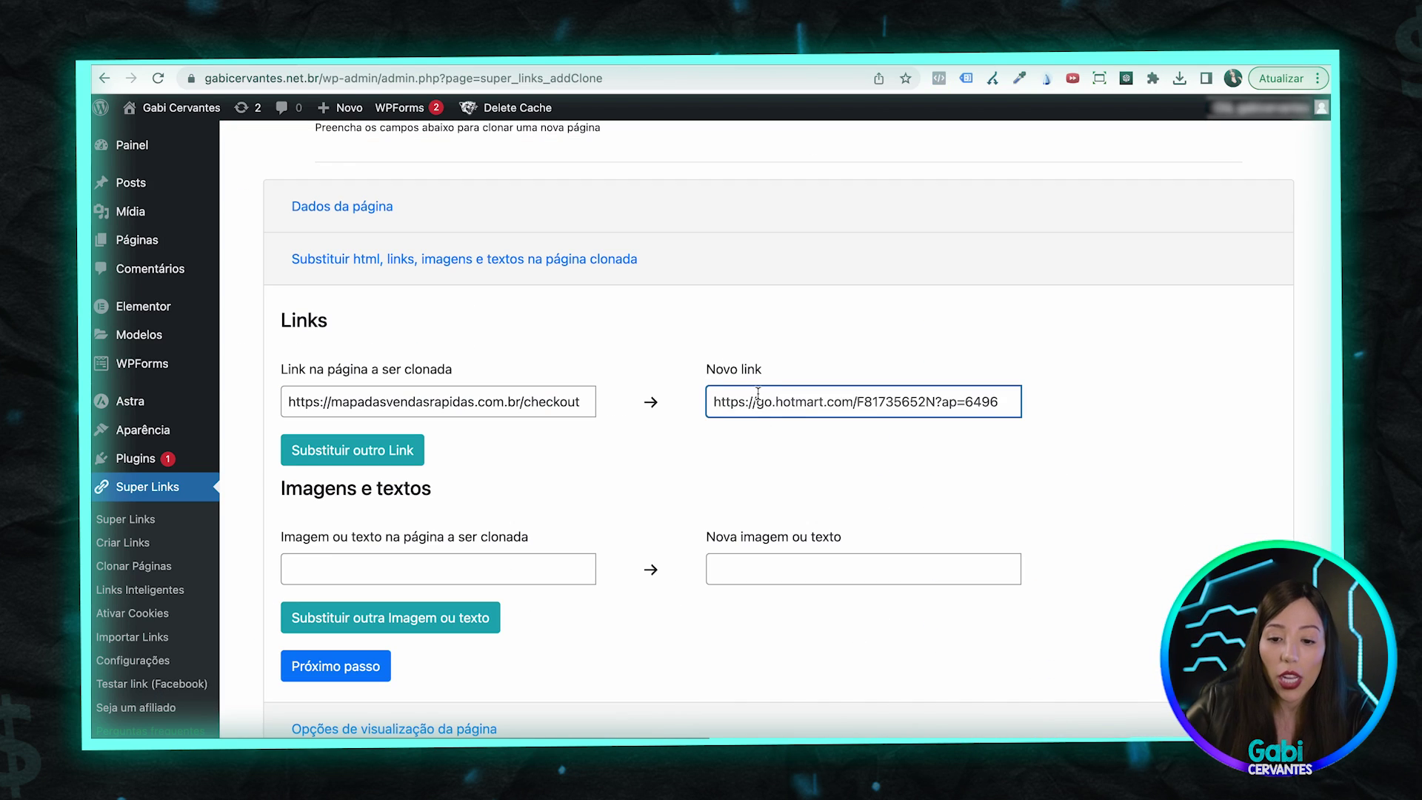
# Step: Try to save the cloned page and read the validation message under its address
pyautogui.scroll(-3, 696, 534)
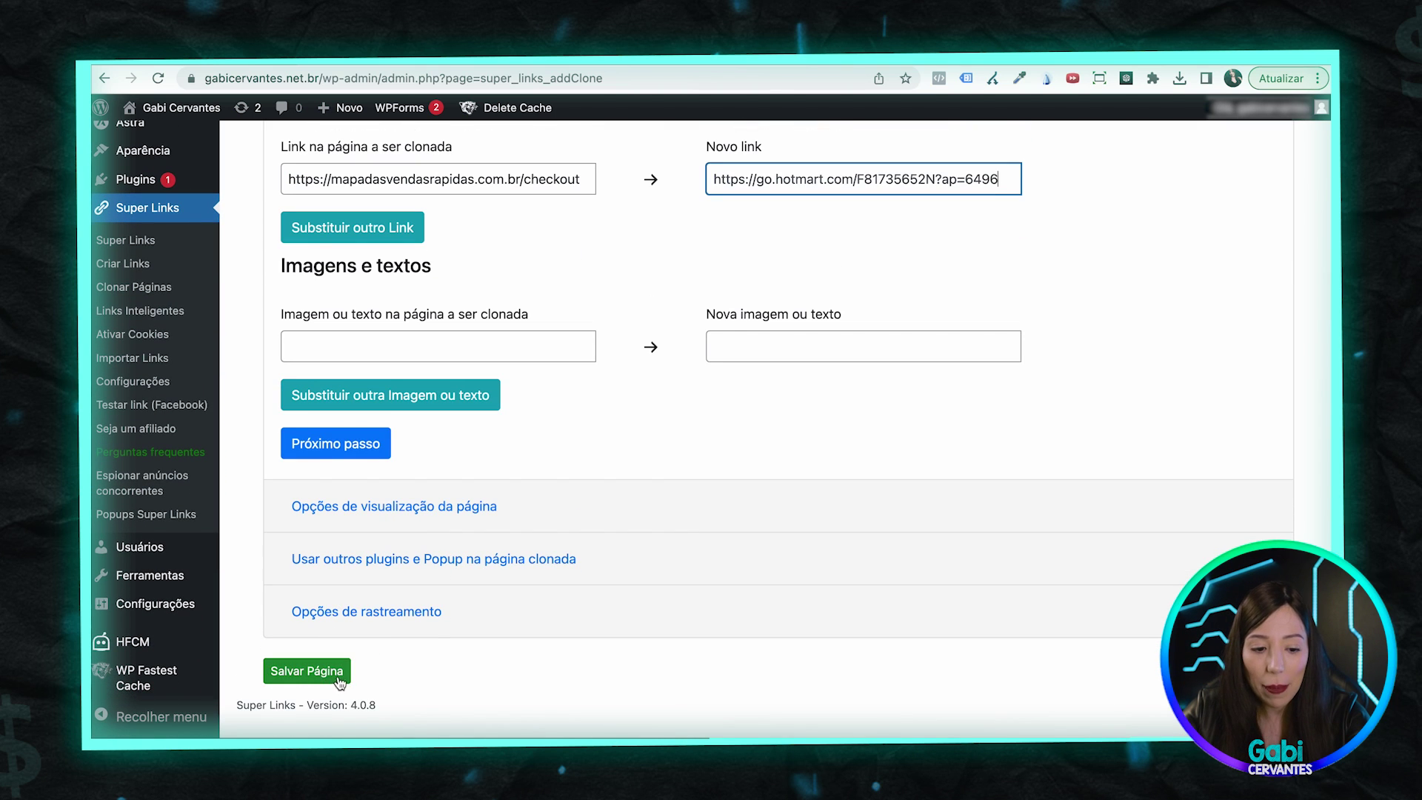
pyautogui.click(337, 677)
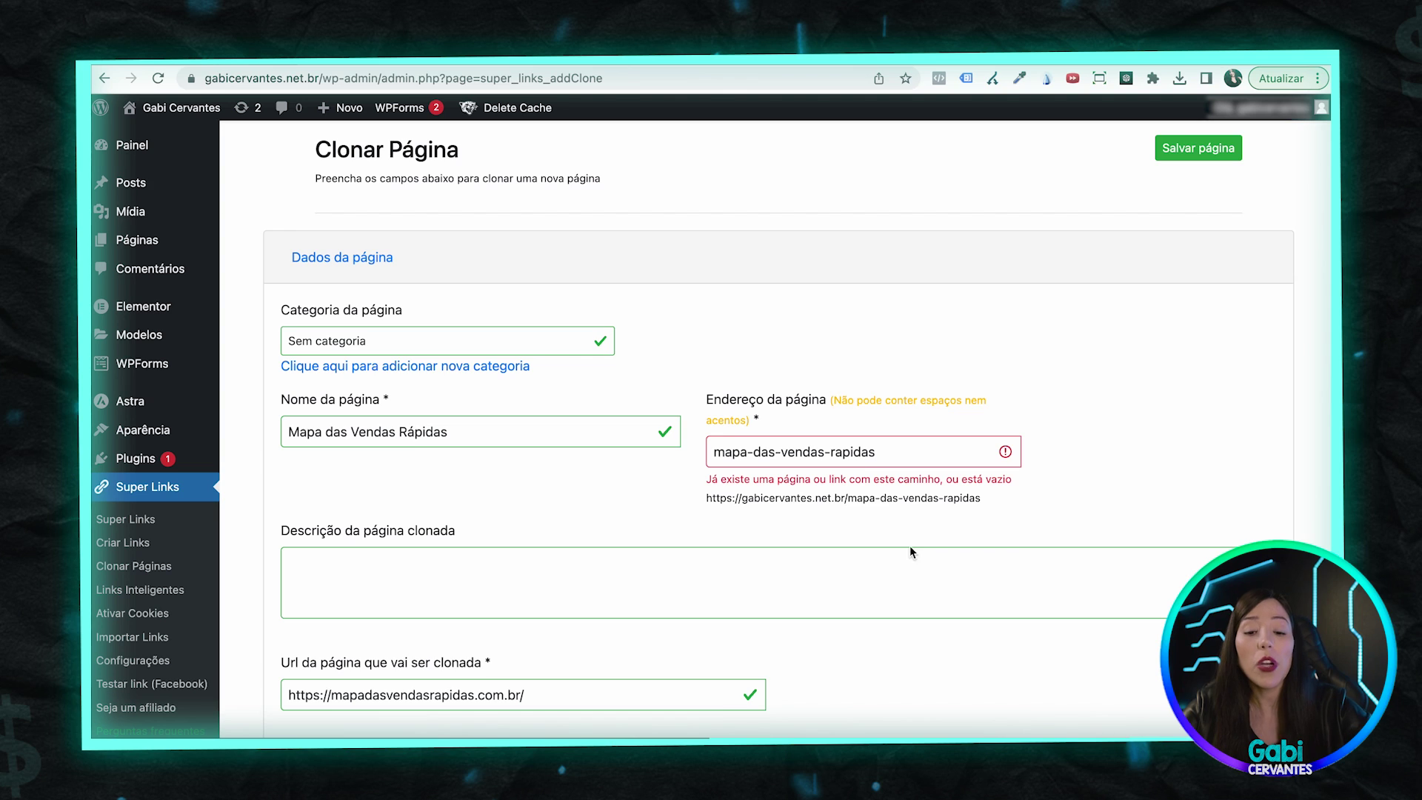
pyautogui.moveTo(745, 483); pyautogui.dragTo(928, 479)
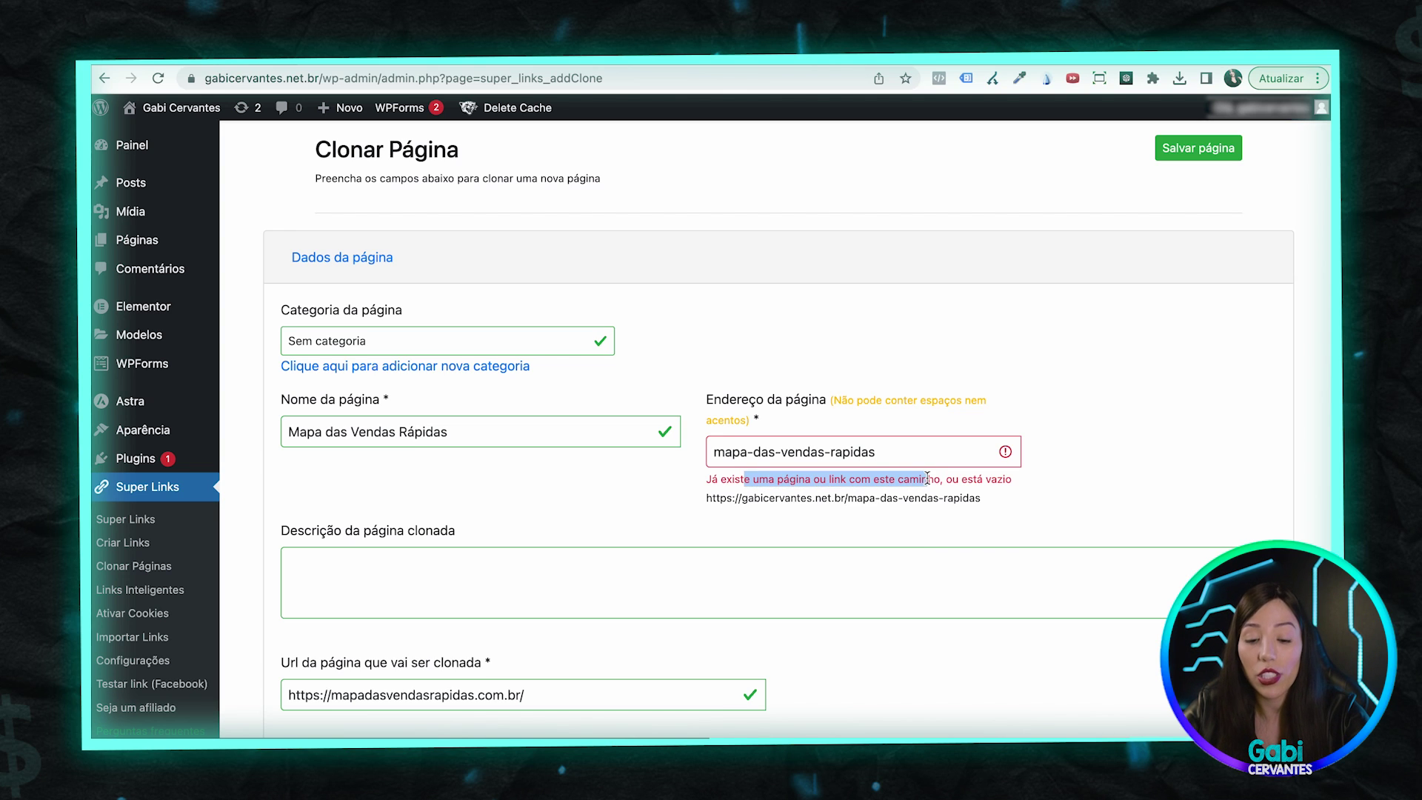
# Step: Shorten the cloned page's address to mapa and save the page
pyautogui.tripleClick(868, 453)
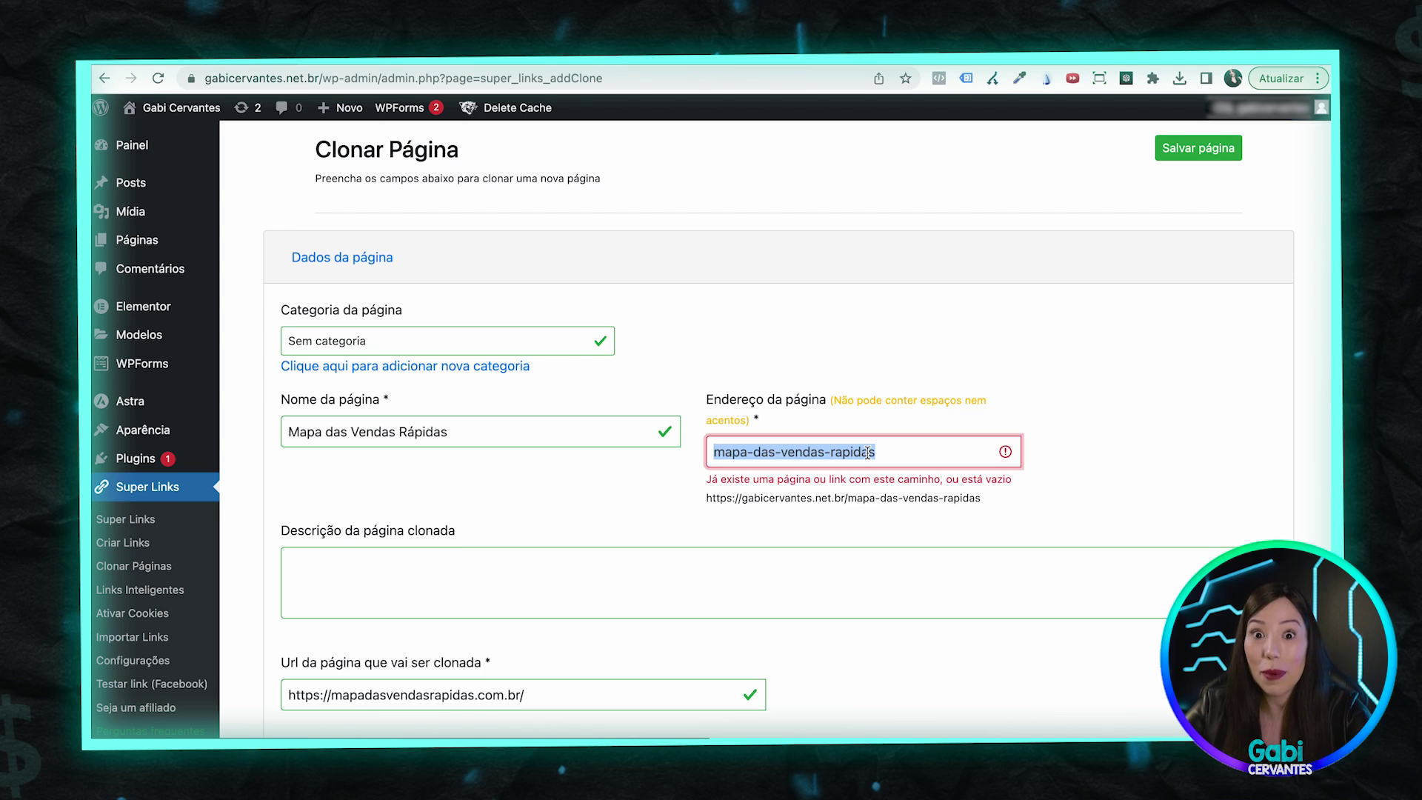
pyautogui.click(896, 453)
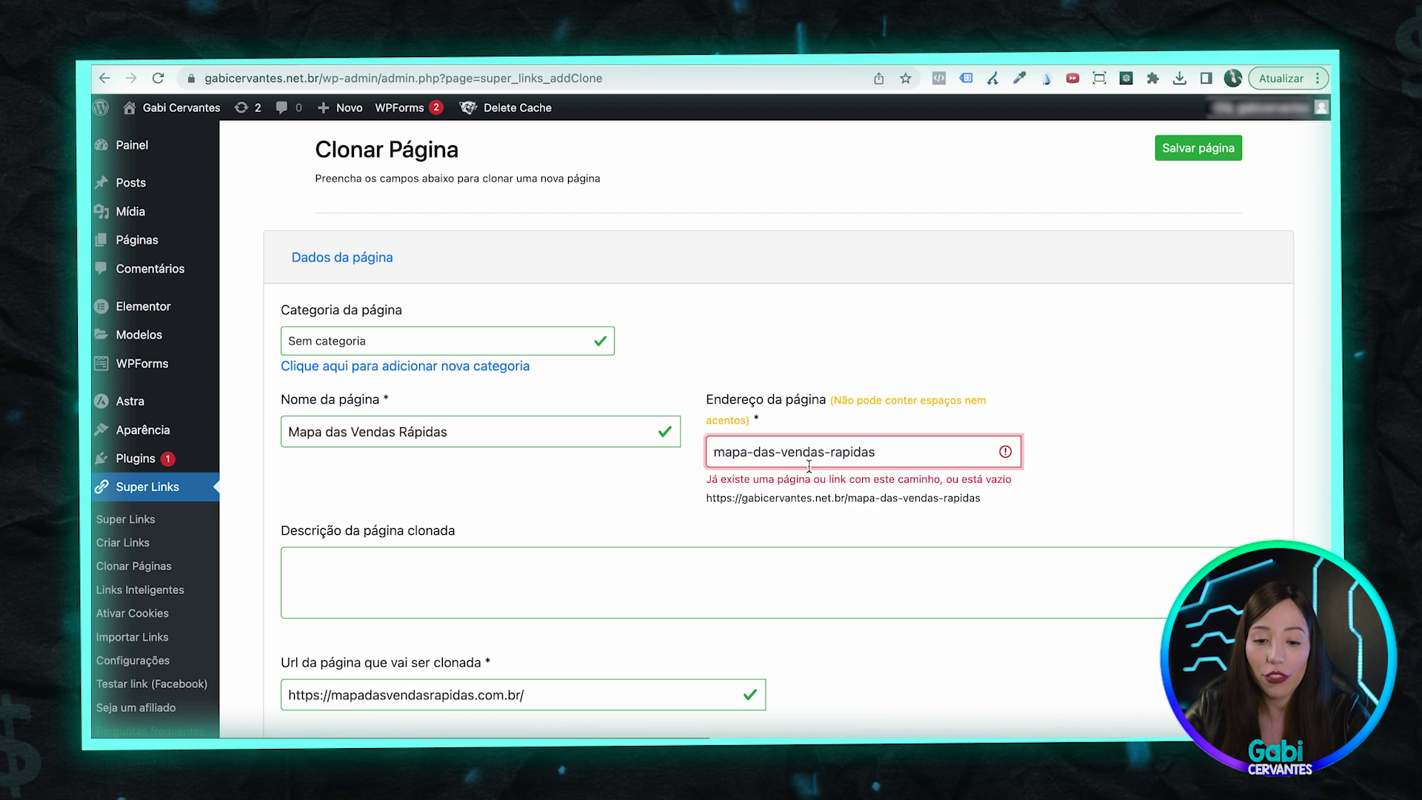
pyautogui.moveTo(747, 453); pyautogui.dragTo(875, 452)
pyautogui.press('BackSpace')
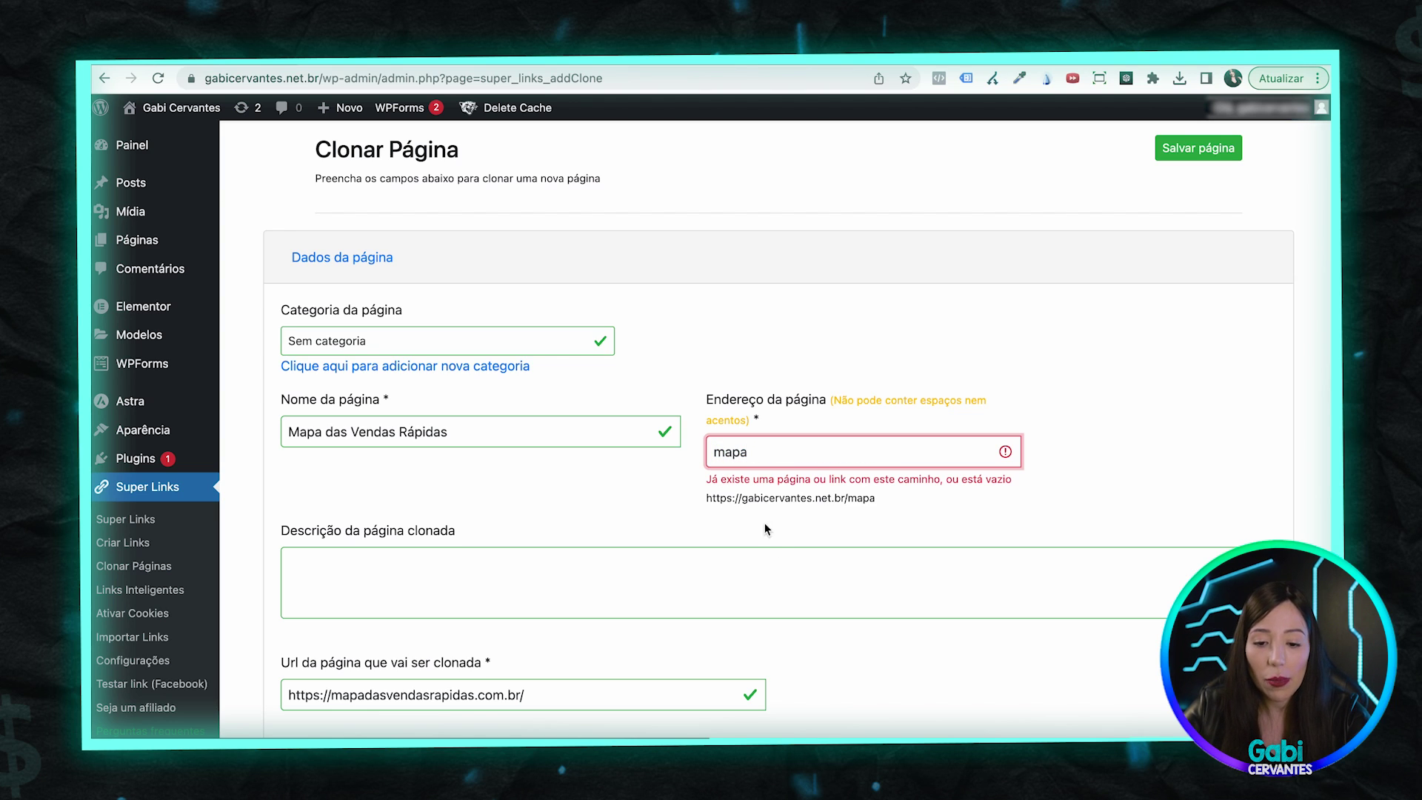
pyautogui.scroll(-15, 699, 553)
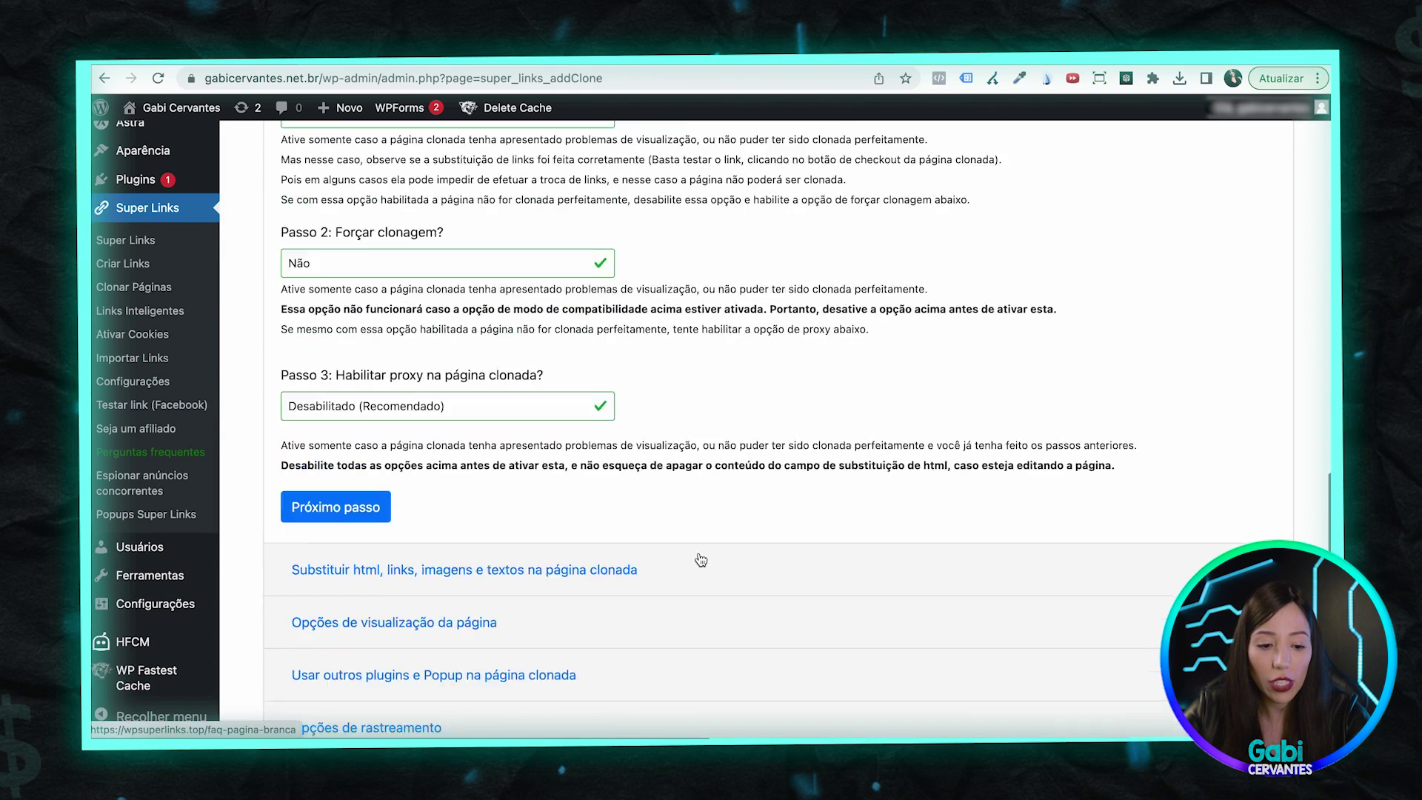
pyautogui.click(332, 712)
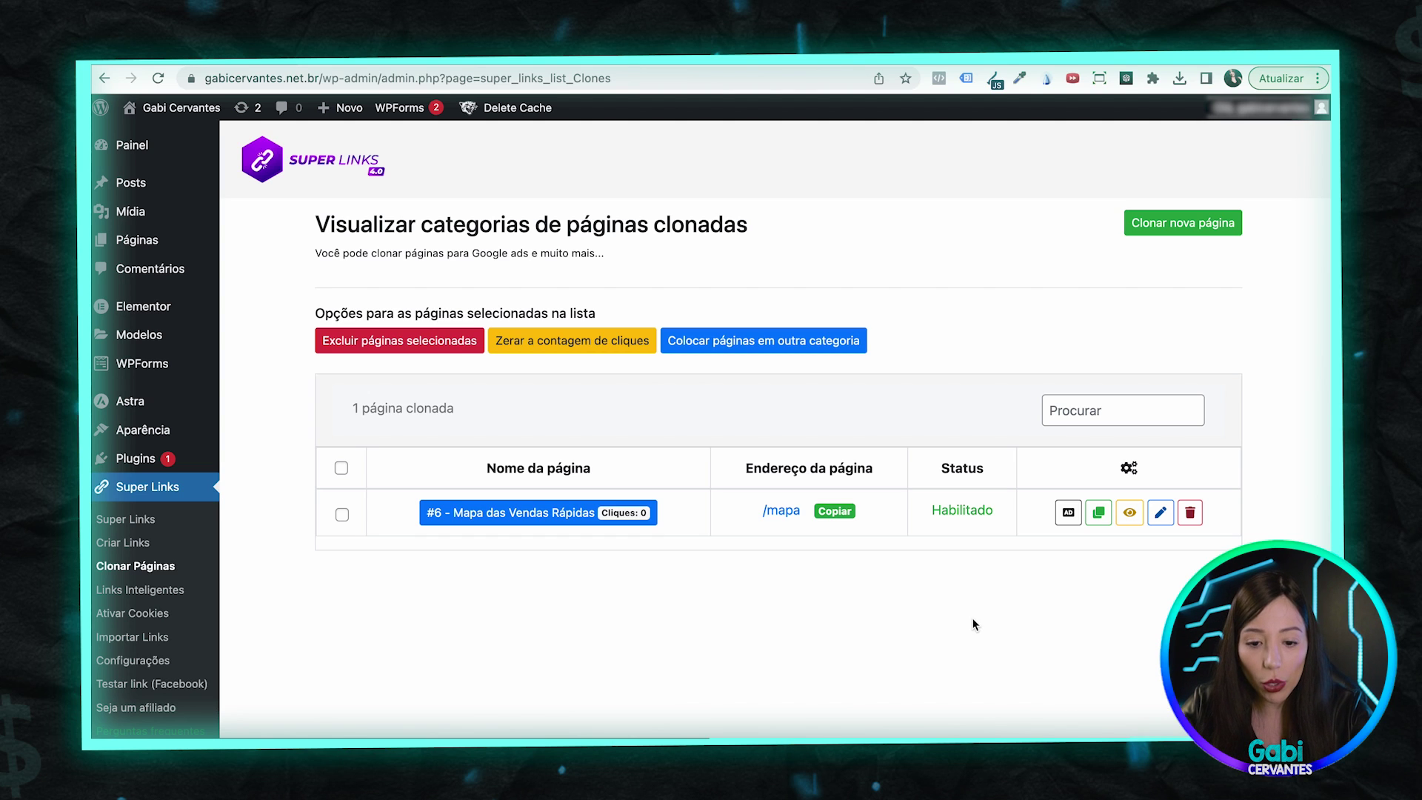
# Step: Open the cloned page at /mapa from the list and examine its web address, content and purchase section
pyautogui.click(782, 511)
pyautogui.scroll(-20, 823, 272)
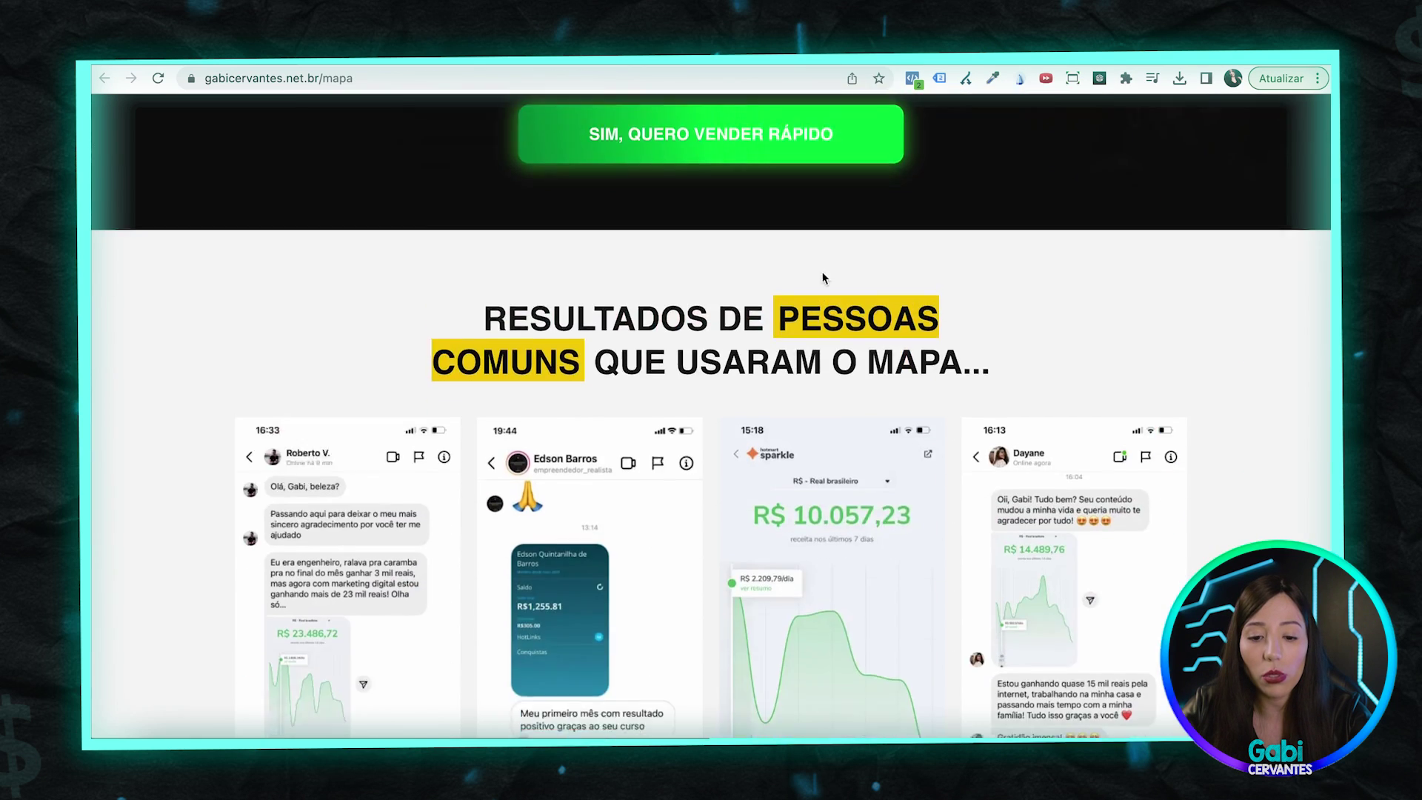
pyautogui.scroll(-20, 822, 272)
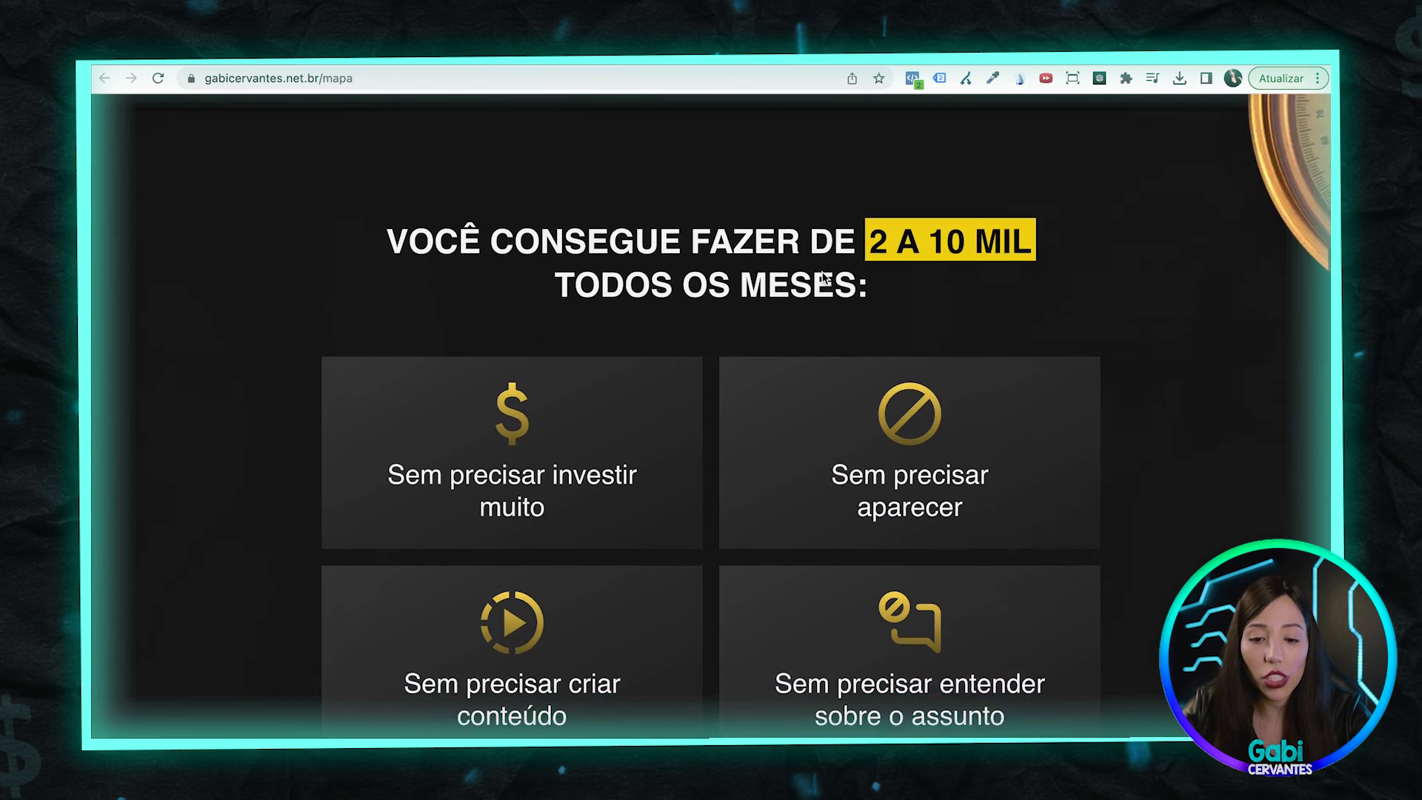
pyautogui.scroll(-2, 700, 503)
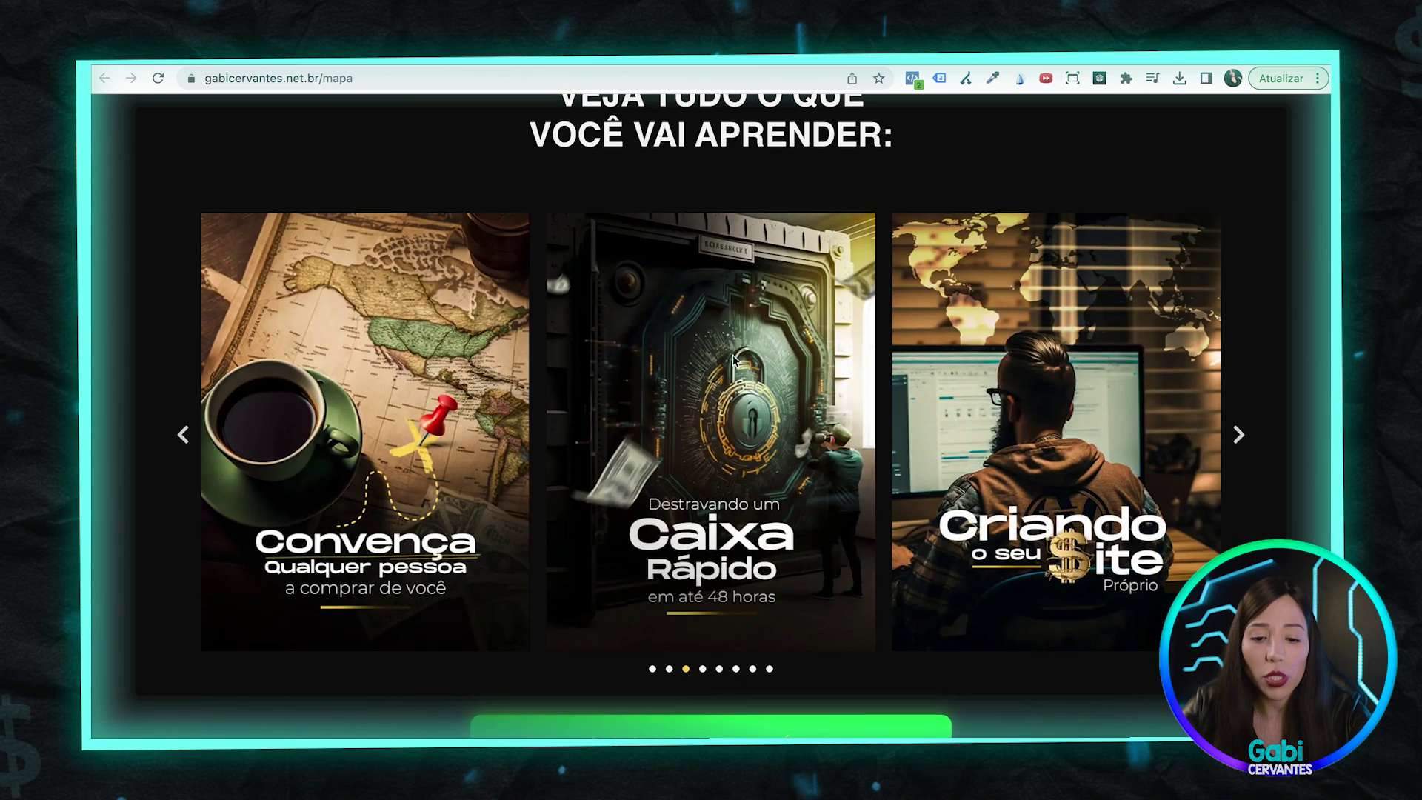
pyautogui.hotkey('ctrl', 'l')
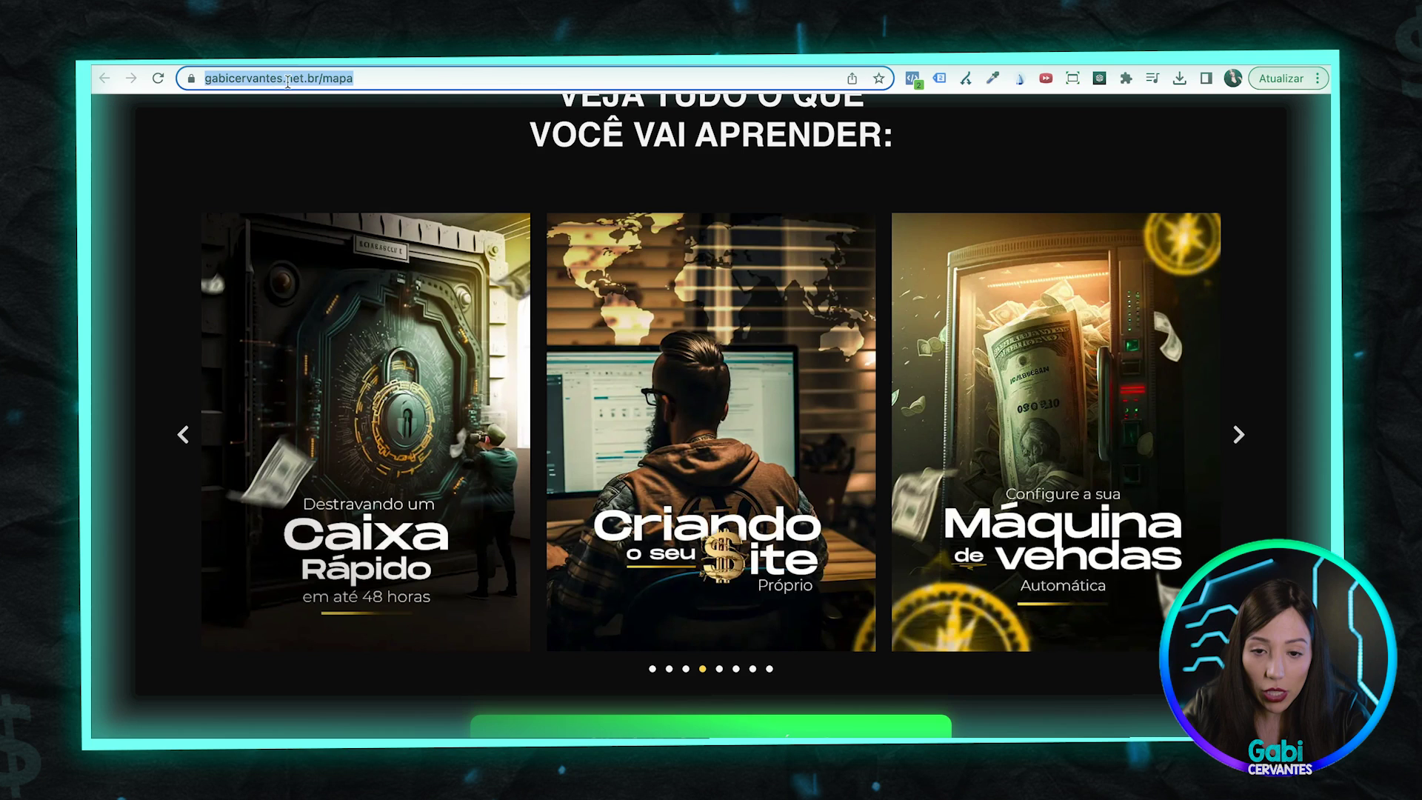
pyautogui.scroll(-2, 471, 242)
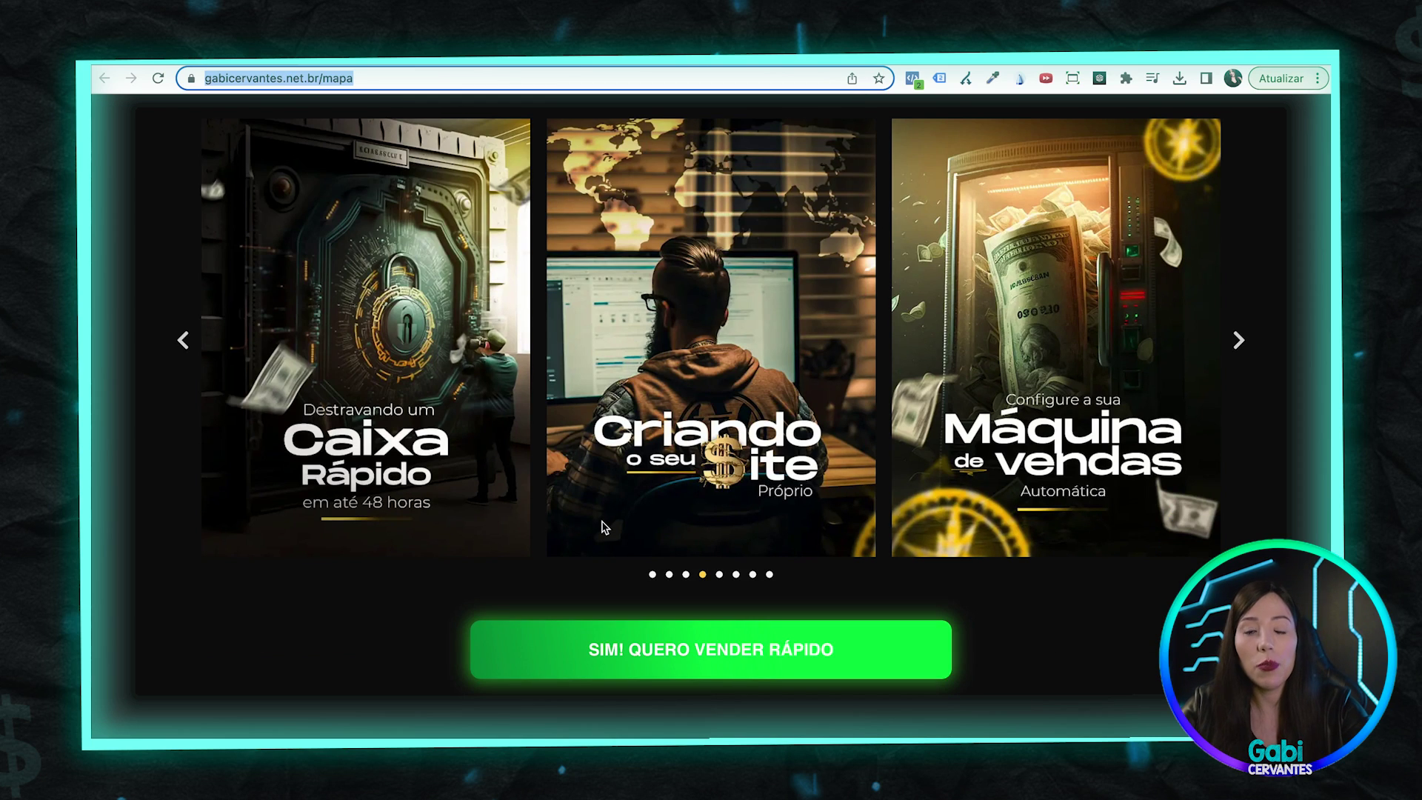
pyautogui.scroll(-20, 604, 527)
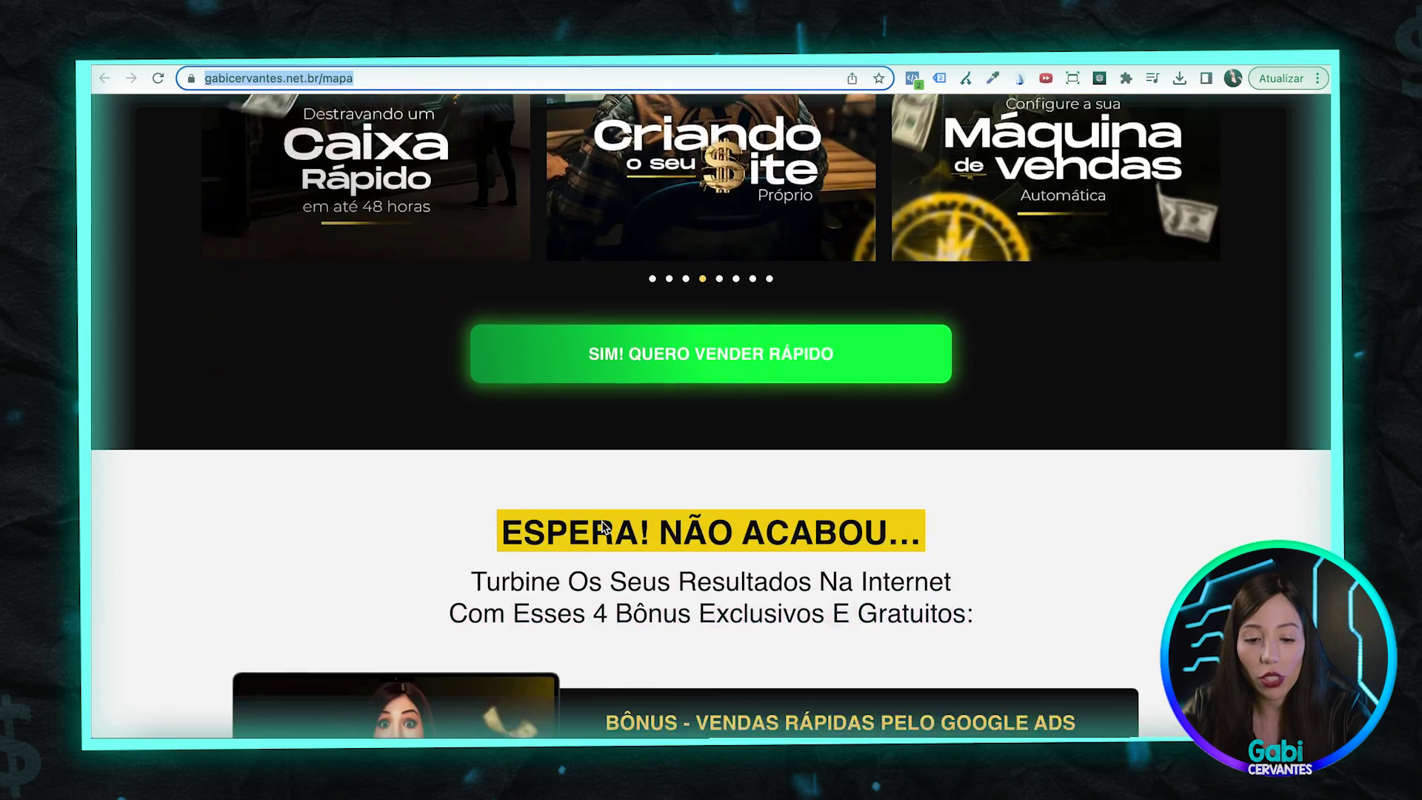
pyautogui.scroll(10, 605, 527)
pyautogui.scroll(-7, 600, 526)
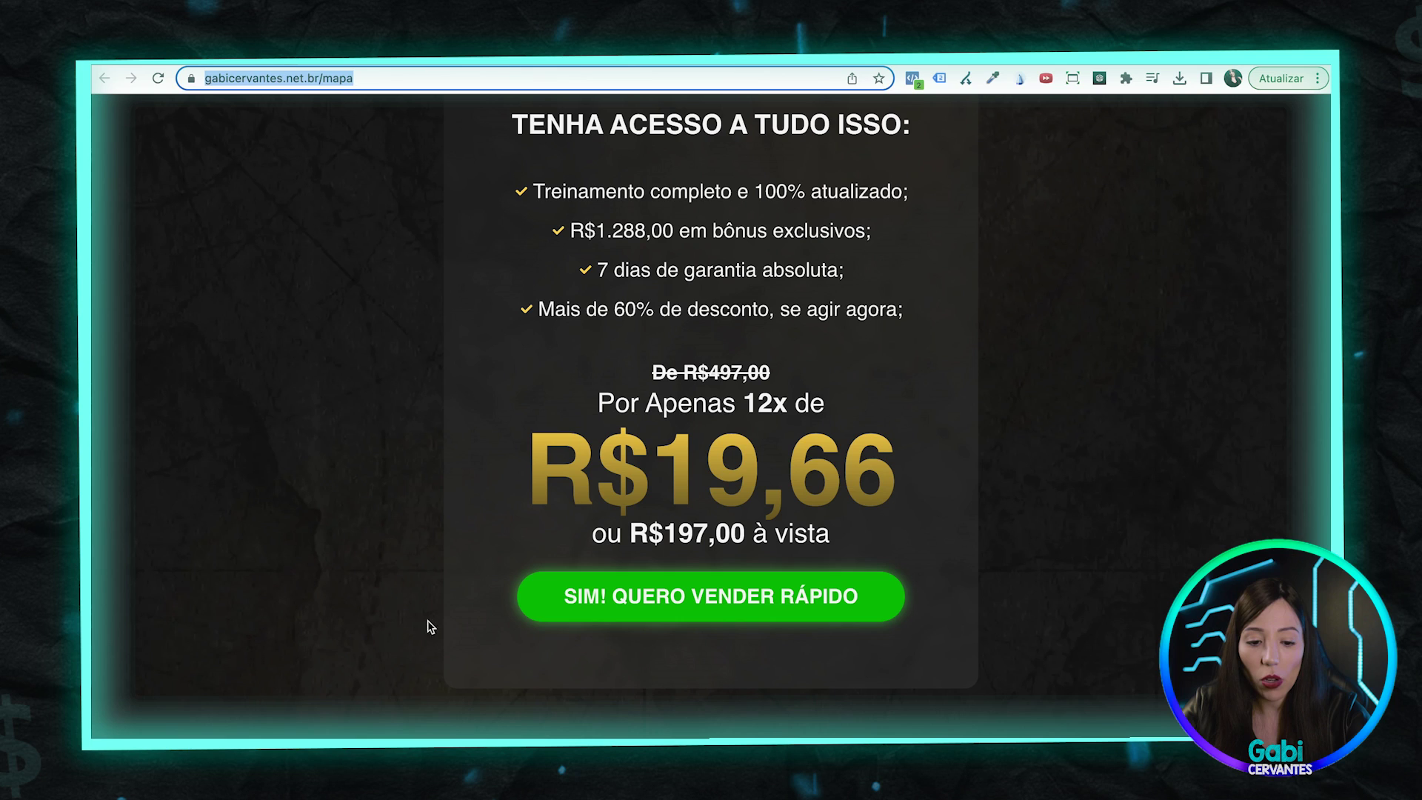
# Step: Test the cloned page's purchase button, check the affiliate code in Hotmart's Checkout R$197 link and return to the original sales page
pyautogui.click(574, 601)
pyautogui.click(1167, 66)
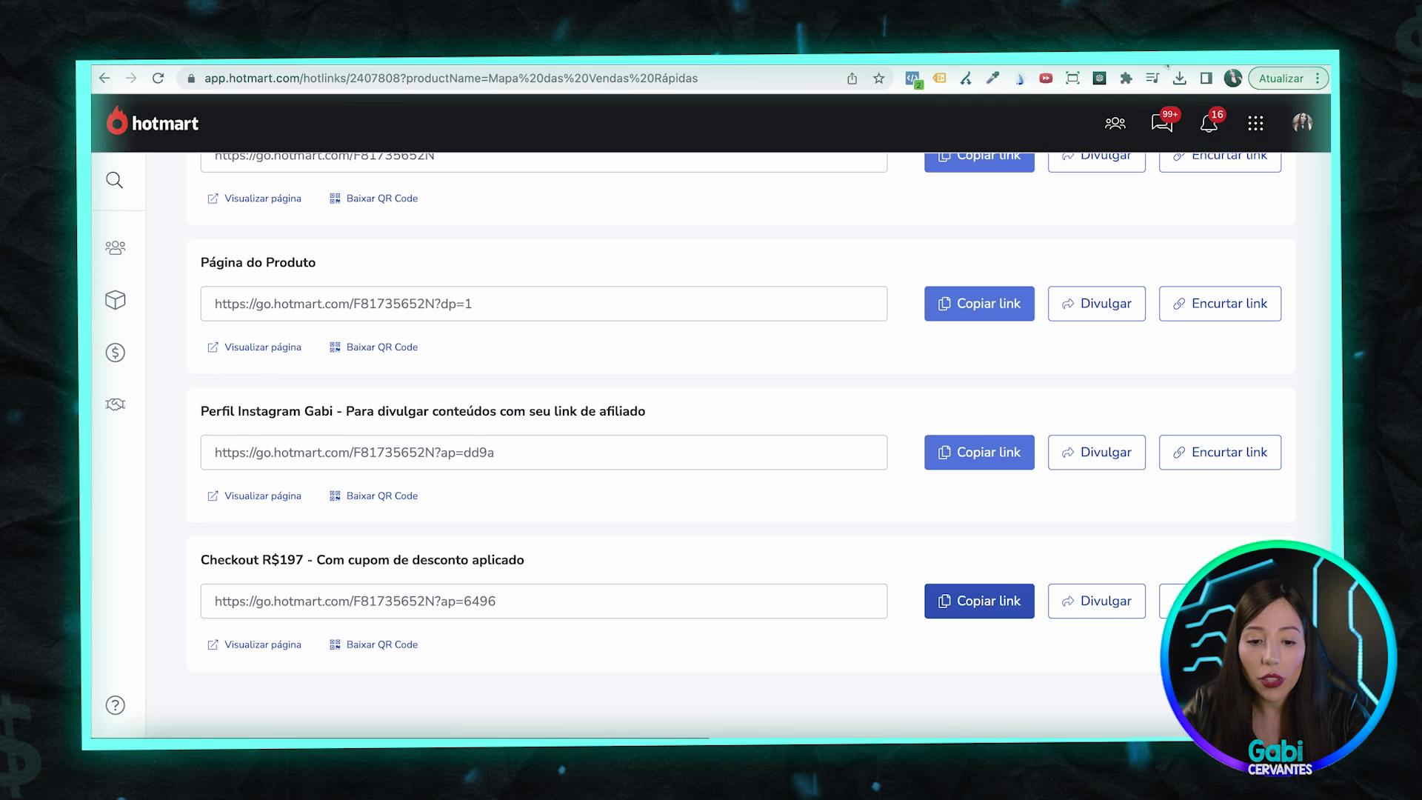
pyautogui.moveTo(354, 600); pyautogui.dragTo(433, 601)
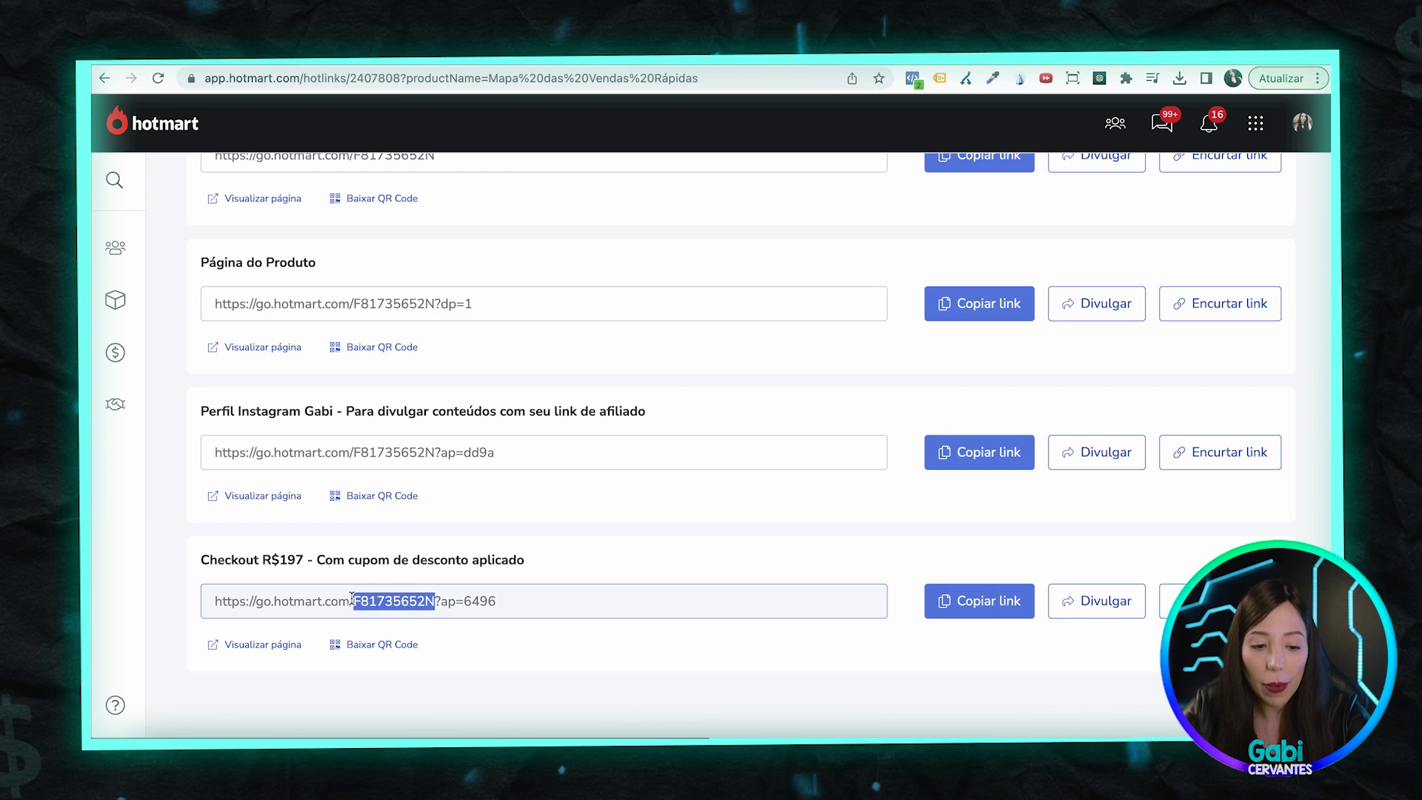
pyautogui.click(325, 66)
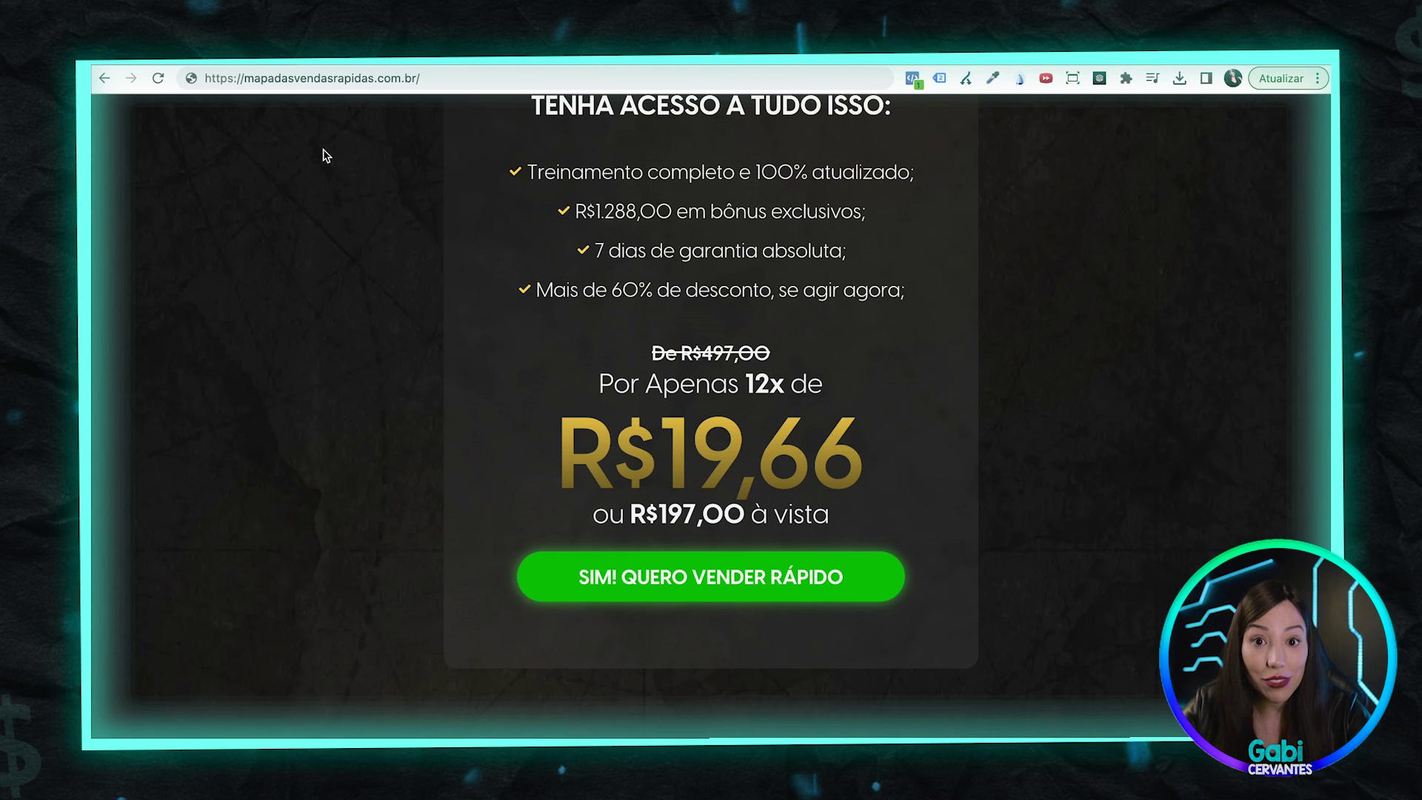